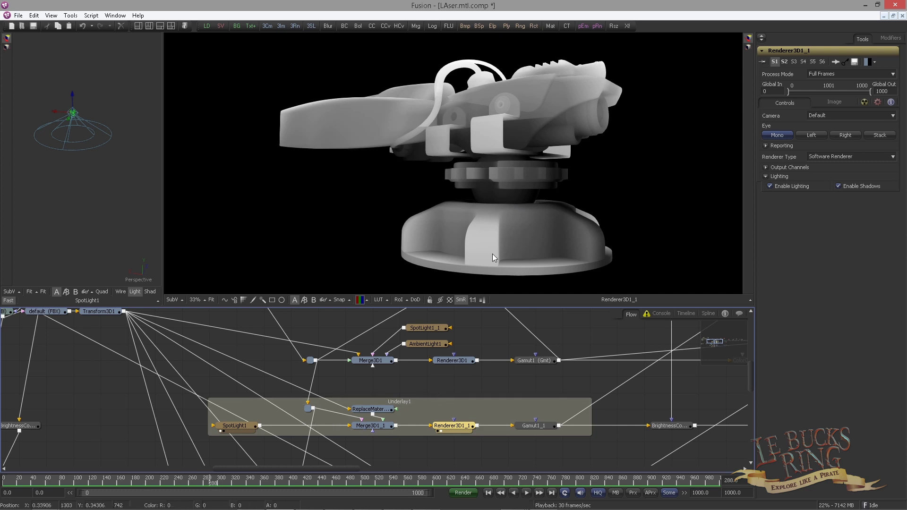
- Inspect the settings of the SpotLight1 and Renderer3D1_1 nodes in the underlay group
{"action": "left_click", "coordinate": [240, 429]}
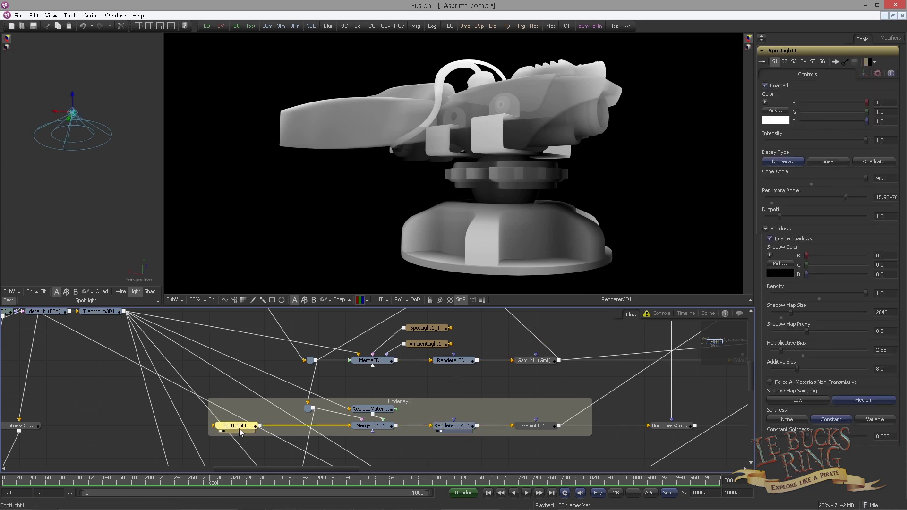
{"action": "left_click", "coordinate": [451, 426]}
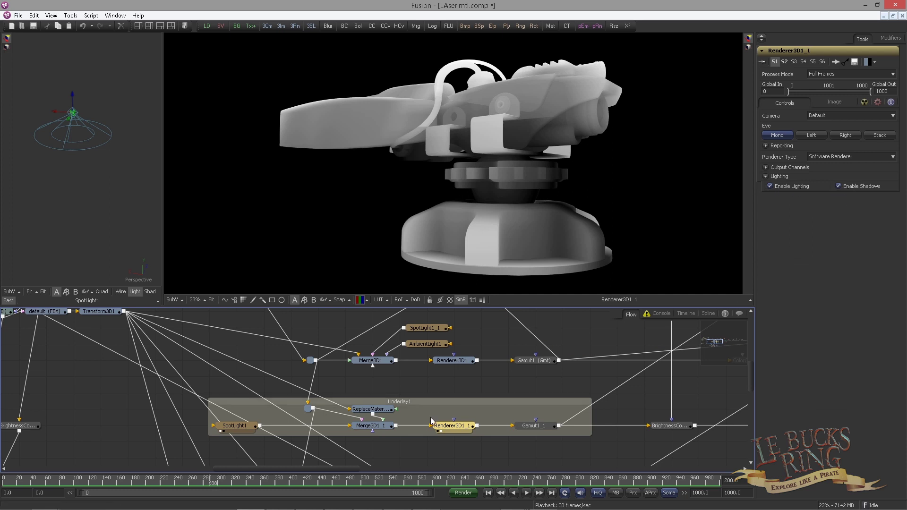
{"action": "left_click", "coordinate": [241, 426]}
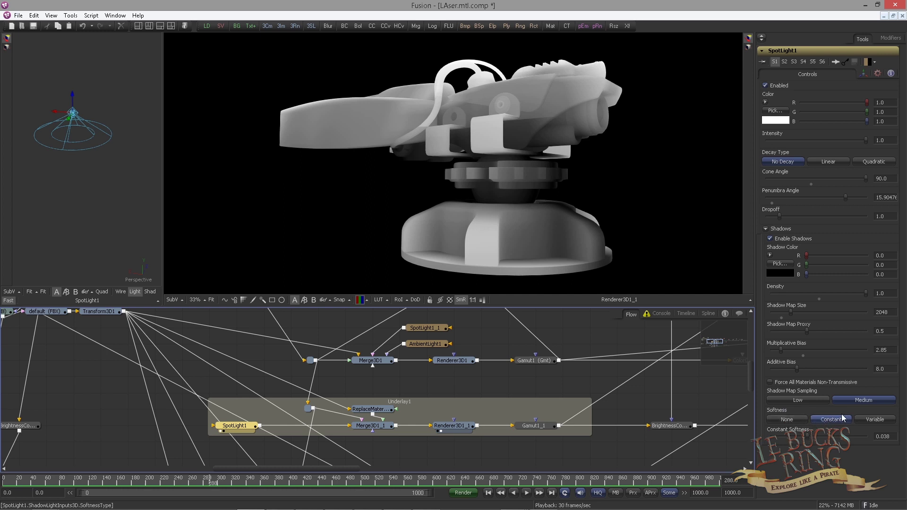
- Bypass the ReplaceMaterial3D1 node, move it just above the underlay and enable Receives Lighting in its material
{"action": "left_click", "coordinate": [378, 410]}
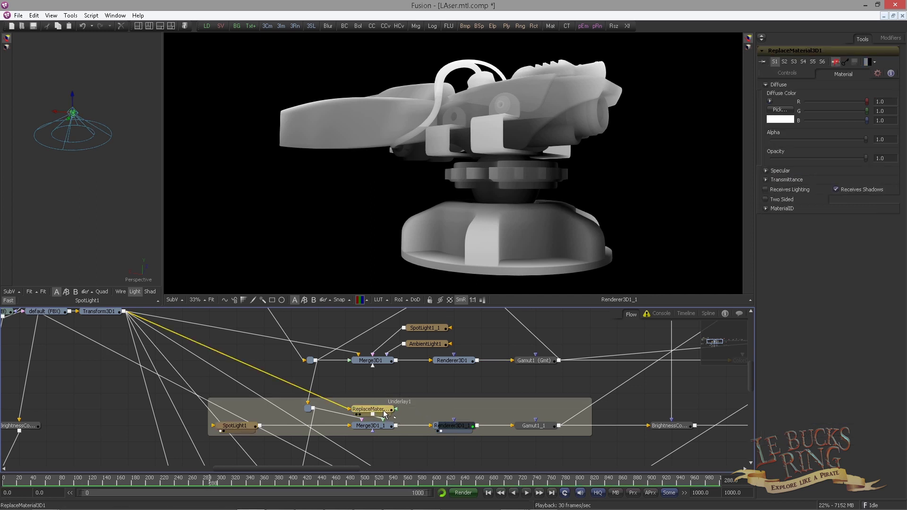
{"action": "left_click_drag", "start_coordinate": [382, 409], "coordinate": [382, 393]}
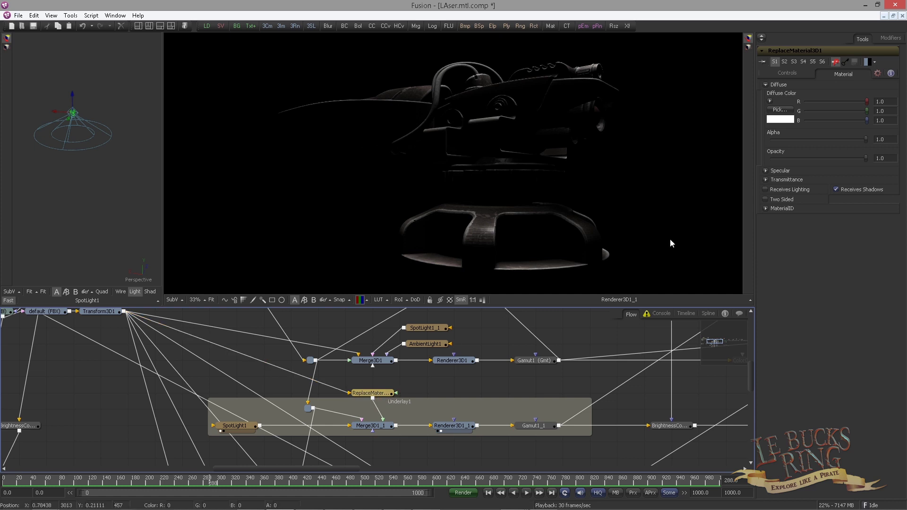
{"action": "left_click", "coordinate": [774, 190]}
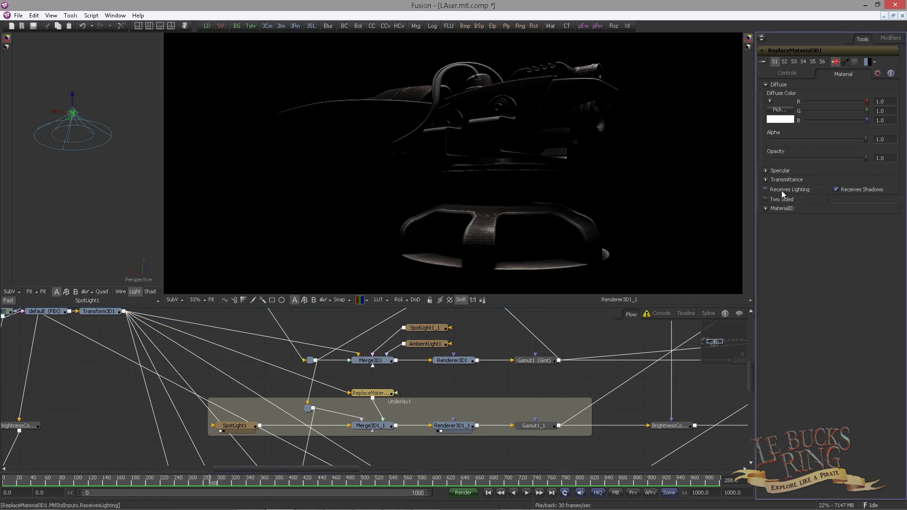
{"action": "left_click", "coordinate": [782, 191]}
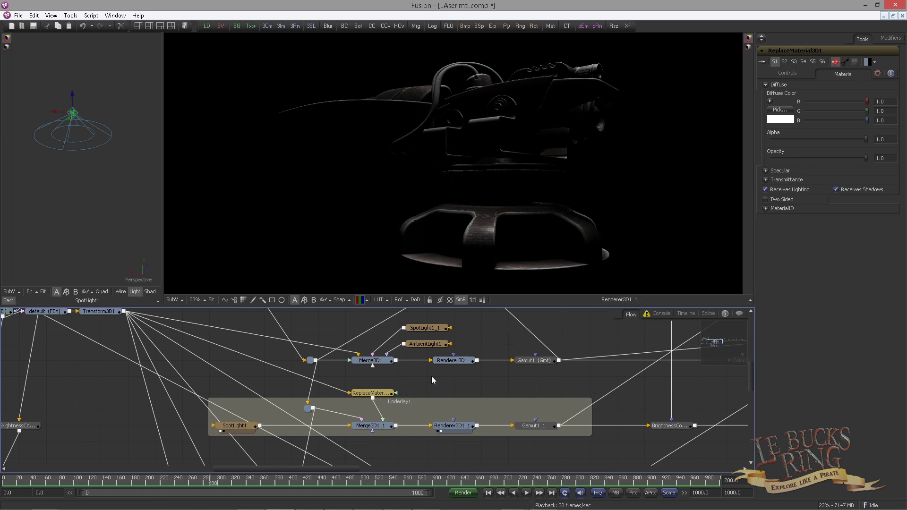
- Display the Transform3D1 output in the large viewer to examine the textured model
{"action": "left_click_drag", "start_coordinate": [319, 338], "coordinate": [378, 358]}
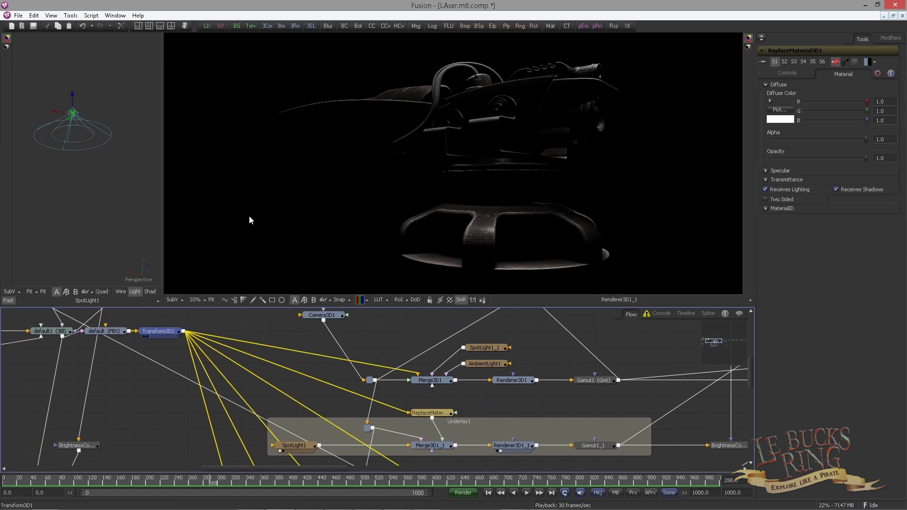
{"action": "left_click_drag", "start_coordinate": [250, 220], "coordinate": [378, 210]}
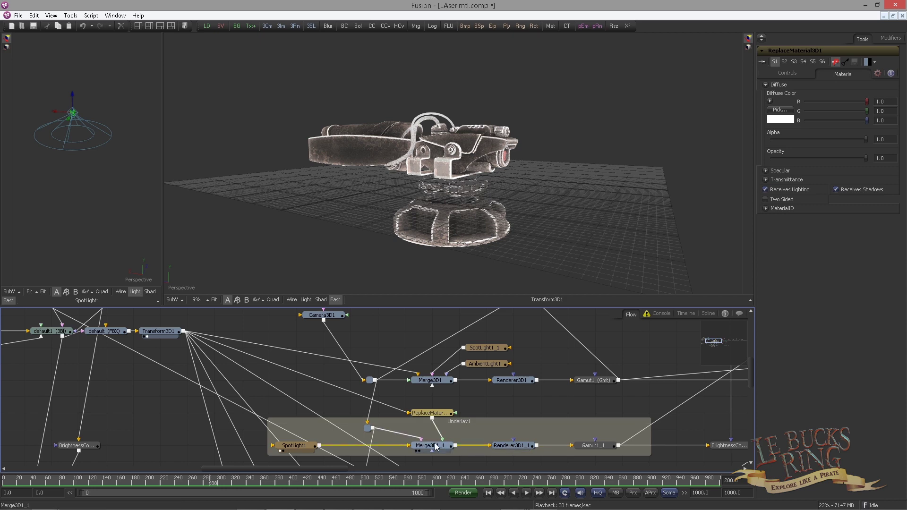
- Re-enable the ReplaceMaterial3D1 node, check the Renderer3D1_1 image and turn off Receives Lighting in the material
{"action": "left_click", "coordinate": [433, 411]}
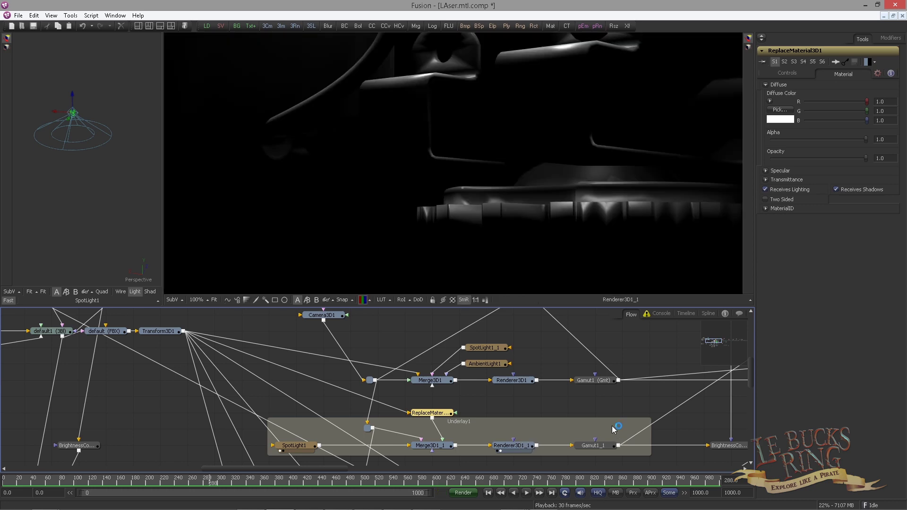
{"action": "left_click_drag", "start_coordinate": [409, 200], "coordinate": [354, 137]}
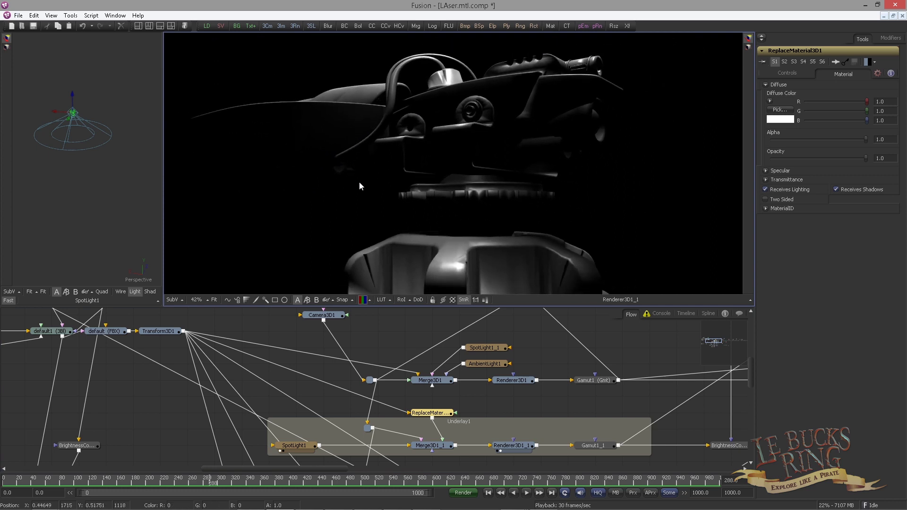
{"action": "left_click_drag", "start_coordinate": [359, 182], "coordinate": [407, 159]}
{"action": "scroll", "coordinate": [407, 163], "scroll_direction": "down", "scroll_amount": 3}
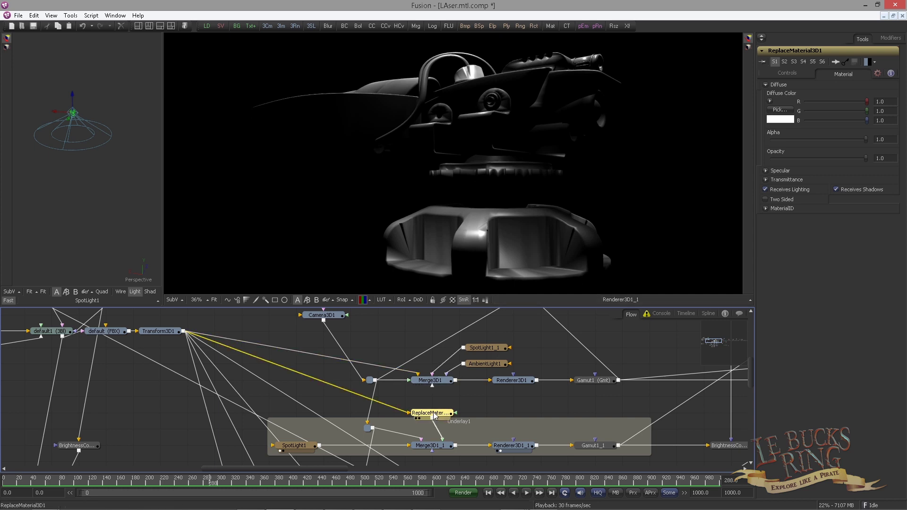
{"action": "left_click", "coordinate": [770, 190]}
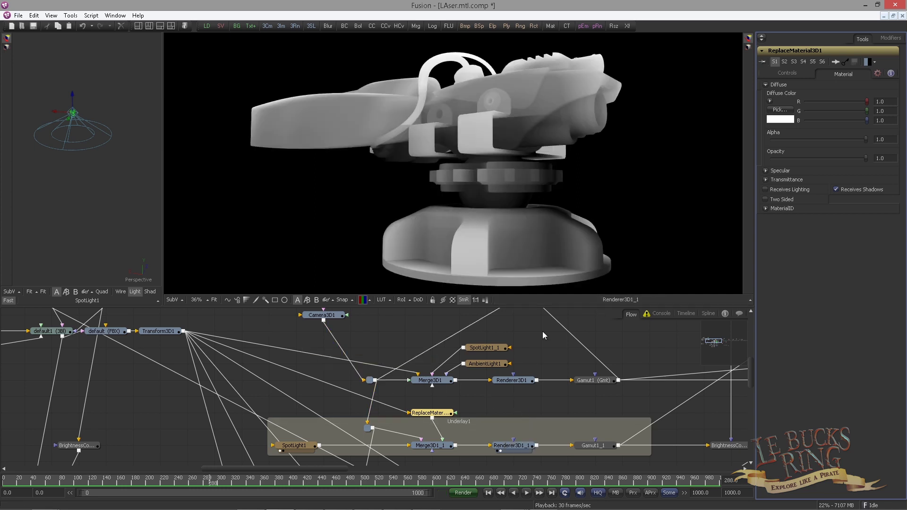
- Display the final Resize2 output at the end of the node chain in the large viewer and examine it
{"action": "left_click_drag", "start_coordinate": [536, 390], "coordinate": [367, 403]}
{"action": "scroll", "coordinate": [366, 403], "scroll_direction": "down", "scroll_amount": 3}
{"action": "left_click_drag", "start_coordinate": [440, 397], "coordinate": [212, 380]}
{"action": "left_click_drag", "start_coordinate": [371, 389], "coordinate": [201, 392]}
{"action": "left_click_drag", "start_coordinate": [487, 409], "coordinate": [338, 412]}
{"action": "scroll", "coordinate": [380, 419], "scroll_direction": "up", "scroll_amount": 1}
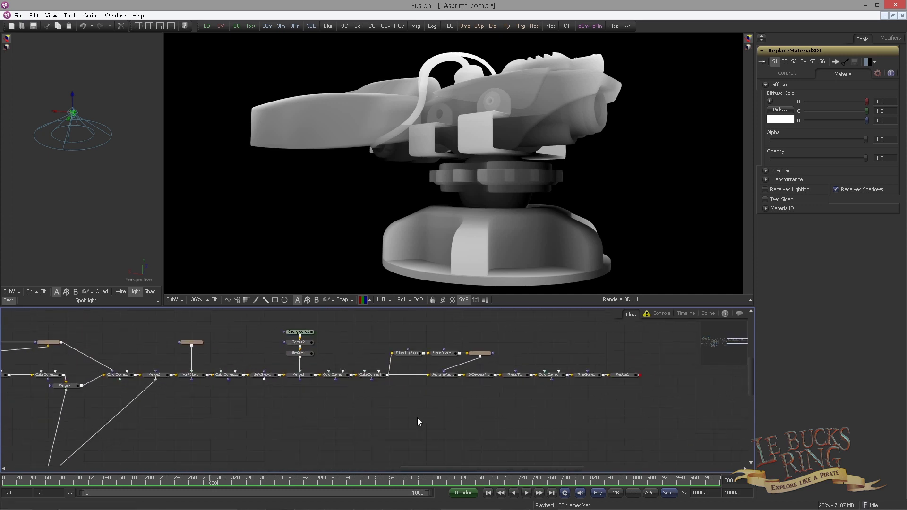
{"action": "left_click_drag", "start_coordinate": [504, 411], "coordinate": [313, 429]}
{"action": "scroll", "coordinate": [392, 418], "scroll_direction": "up", "scroll_amount": 2}
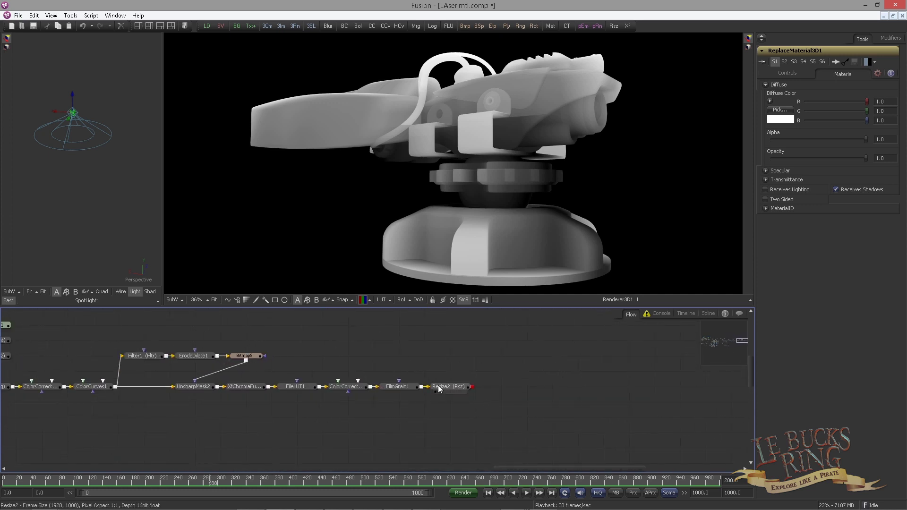
{"action": "left_click_drag", "start_coordinate": [437, 387], "coordinate": [480, 231]}
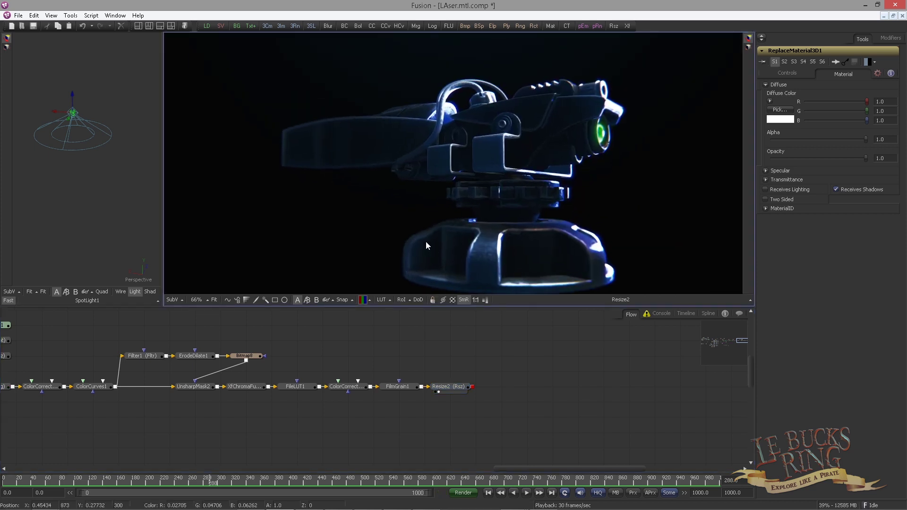
{"action": "scroll", "coordinate": [427, 233], "scroll_direction": "up", "scroll_amount": 3}
{"action": "scroll", "coordinate": [414, 230], "scroll_direction": "up", "scroll_amount": 1}
- Bypass and re-enable the Merge3 node to compare its effect on the final image
{"action": "scroll", "coordinate": [335, 395], "scroll_direction": "down", "scroll_amount": 4}
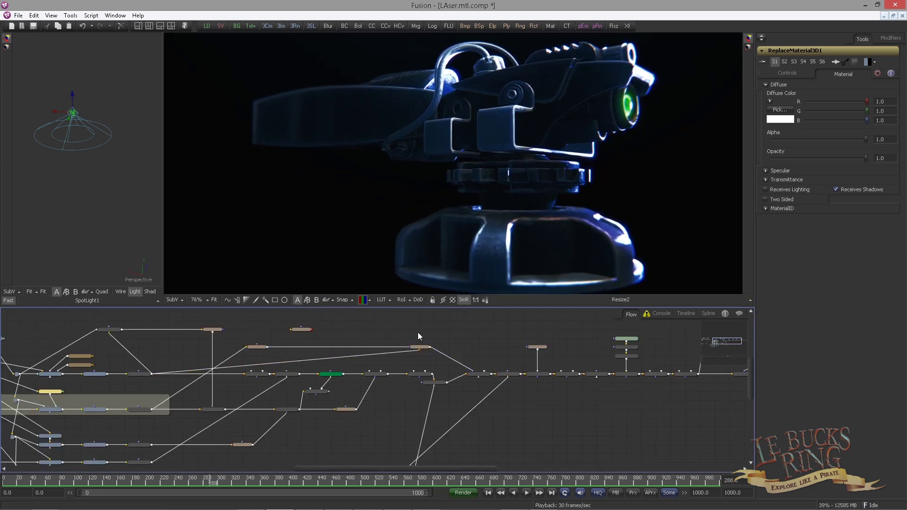
{"action": "scroll", "coordinate": [392, 367], "scroll_direction": "up", "scroll_amount": 5}
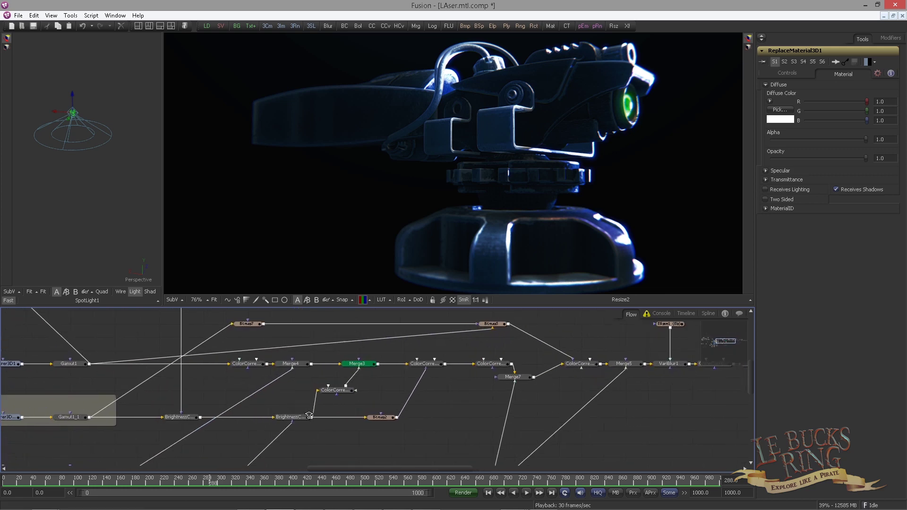
{"action": "scroll", "coordinate": [379, 370], "scroll_direction": "up", "scroll_amount": 2}
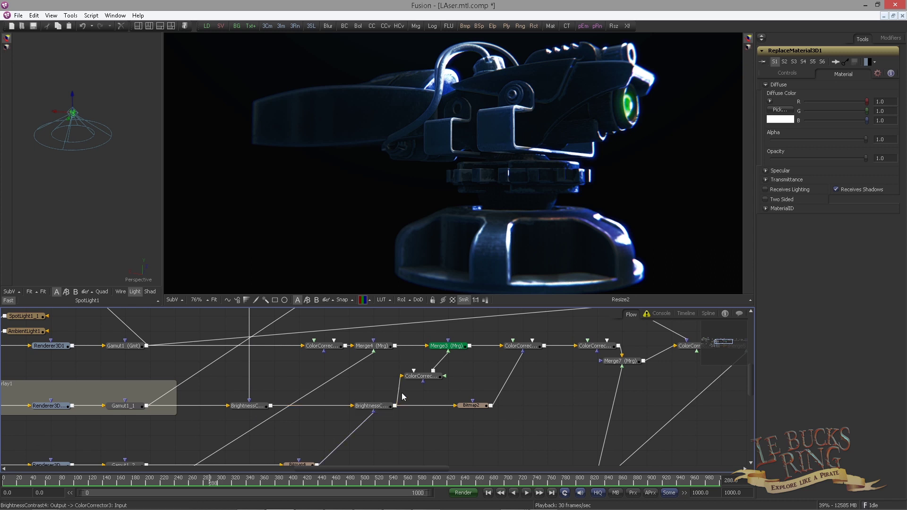
{"action": "scroll", "coordinate": [418, 390], "scroll_direction": "up", "scroll_amount": 2}
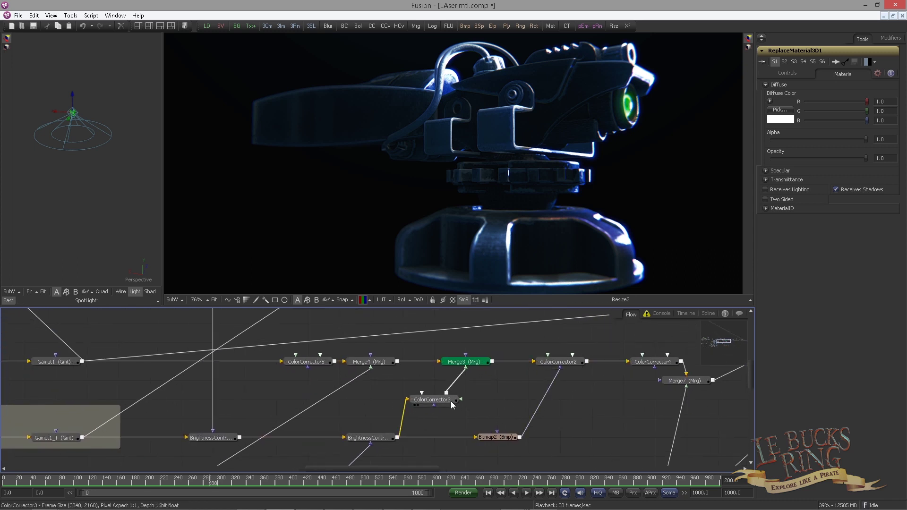
{"action": "left_click", "coordinate": [487, 364]}
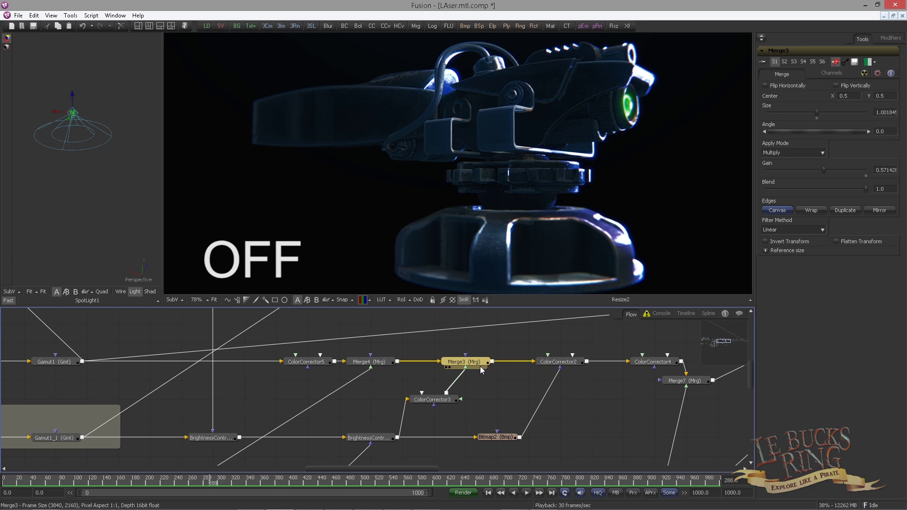
{"action": "key", "text": "ctrl+p"}
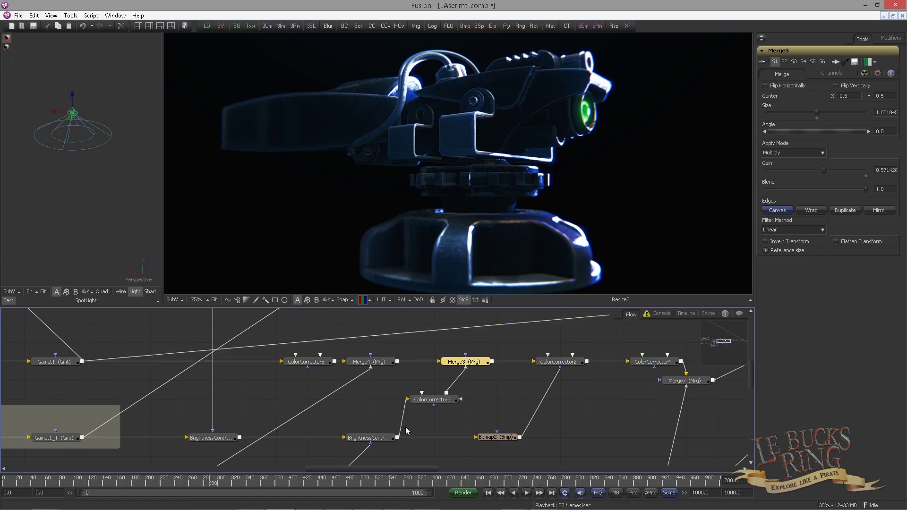
- Show the settings of ColorCorrector3 and examine its whole output image in the large viewer
{"action": "left_click", "coordinate": [431, 401]}
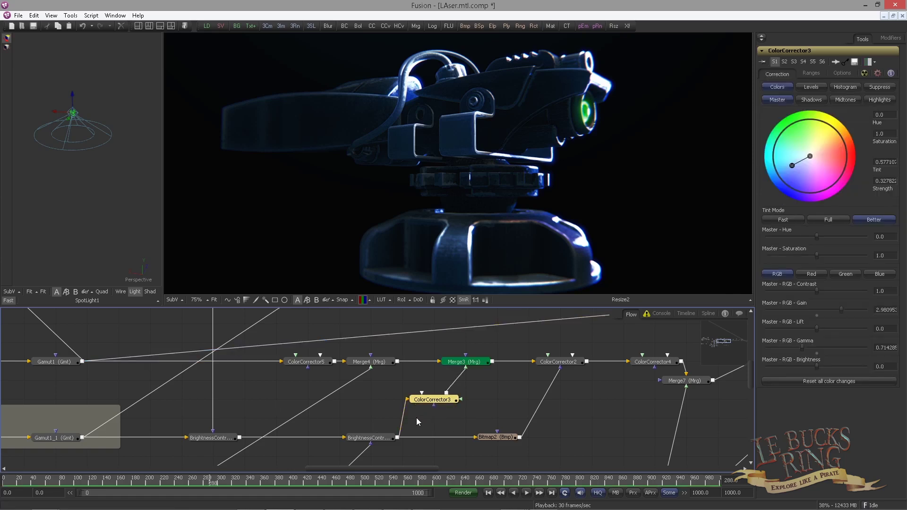
{"action": "left_click_drag", "start_coordinate": [433, 401], "coordinate": [461, 245]}
{"action": "left_click_drag", "start_coordinate": [340, 428], "coordinate": [388, 430]}
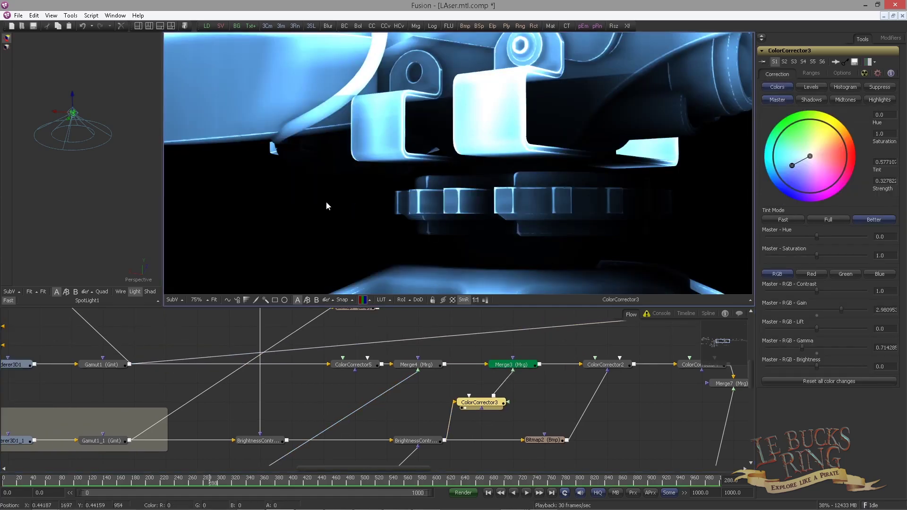
{"action": "scroll", "coordinate": [331, 204], "scroll_direction": "down", "scroll_amount": 5}
{"action": "left_click_drag", "start_coordinate": [359, 196], "coordinate": [374, 187]}
{"action": "left_click_drag", "start_coordinate": [362, 217], "coordinate": [376, 185]}
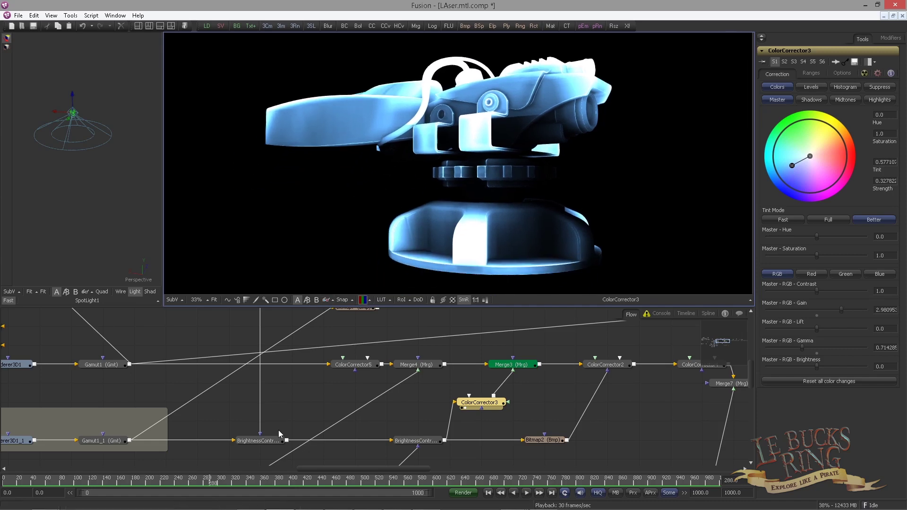
- View the Renderer3D1_1 output and compare it with the BrightnessContrast3 output
{"action": "left_click_drag", "start_coordinate": [279, 429], "coordinate": [405, 403]}
{"action": "scroll", "coordinate": [405, 403], "scroll_direction": "up", "scroll_amount": 1}
{"action": "left_click_drag", "start_coordinate": [287, 411], "coordinate": [447, 401]}
{"action": "left_click_drag", "start_coordinate": [222, 407], "coordinate": [331, 239]}
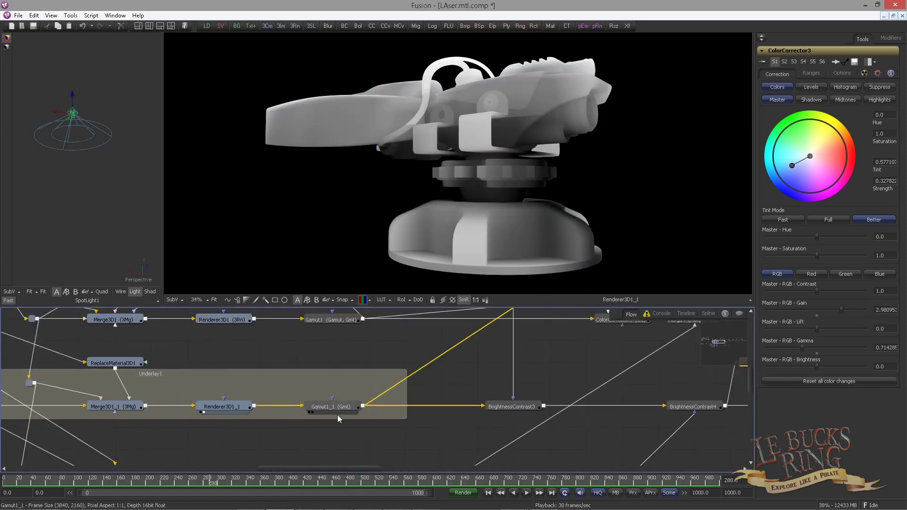
{"action": "left_click_drag", "start_coordinate": [387, 429], "coordinate": [296, 423]}
{"action": "left_click_drag", "start_coordinate": [422, 400], "coordinate": [425, 264]}
{"action": "scroll", "coordinate": [450, 376], "scroll_direction": "right", "scroll_amount": 3}
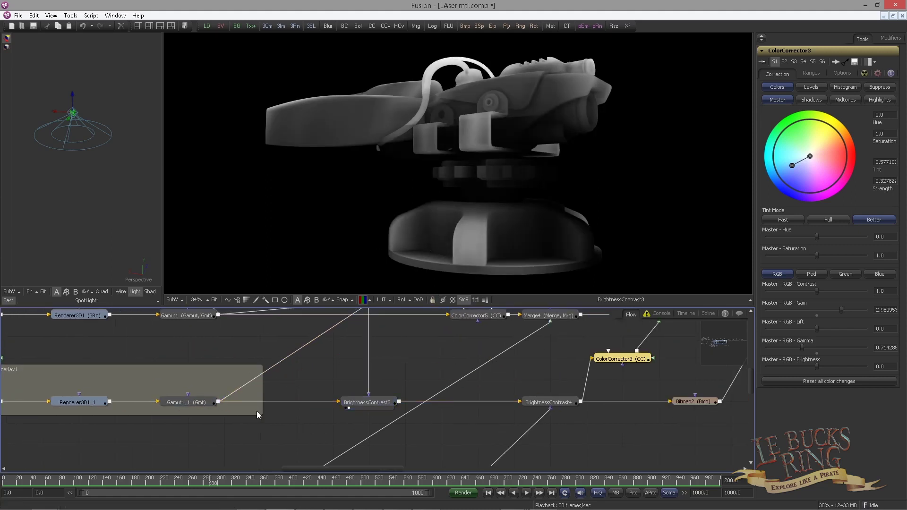
- View the Bitmap3 mask and the SSAO1 pass that feeds it
{"action": "left_click_drag", "start_coordinate": [472, 405], "coordinate": [420, 394]}
{"action": "left_click_drag", "start_coordinate": [363, 395], "coordinate": [375, 460]}
{"action": "scroll", "coordinate": [352, 366], "scroll_direction": "up", "scroll_amount": 5}
{"action": "left_click", "coordinate": [315, 361]}
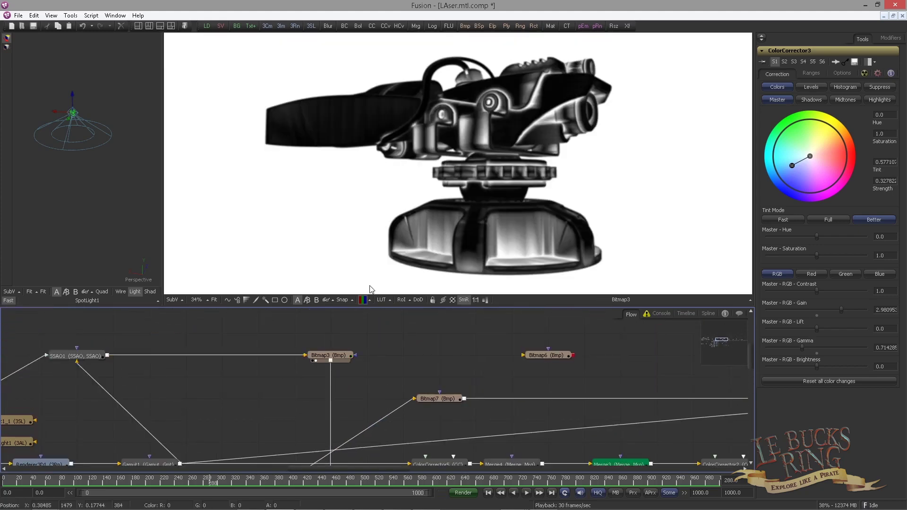
{"action": "scroll", "coordinate": [383, 369], "scroll_direction": "left", "scroll_amount": 3}
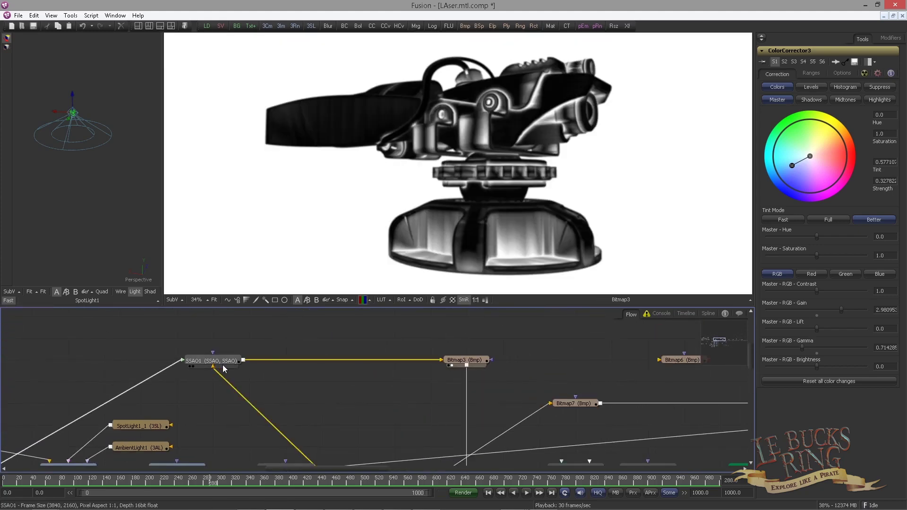
{"action": "left_click", "coordinate": [193, 367]}
- View BrightnessContrast3, then bypass and re-enable it to compare its effect on the light pass
{"action": "left_click_drag", "start_coordinate": [360, 412], "coordinate": [360, 344]}
{"action": "left_click_drag", "start_coordinate": [410, 440], "coordinate": [380, 334]}
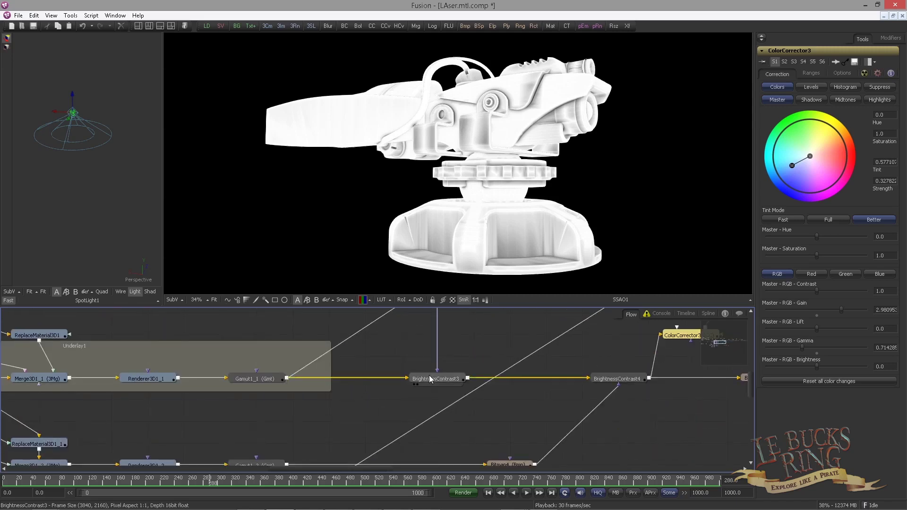
{"action": "left_click", "coordinate": [417, 384]}
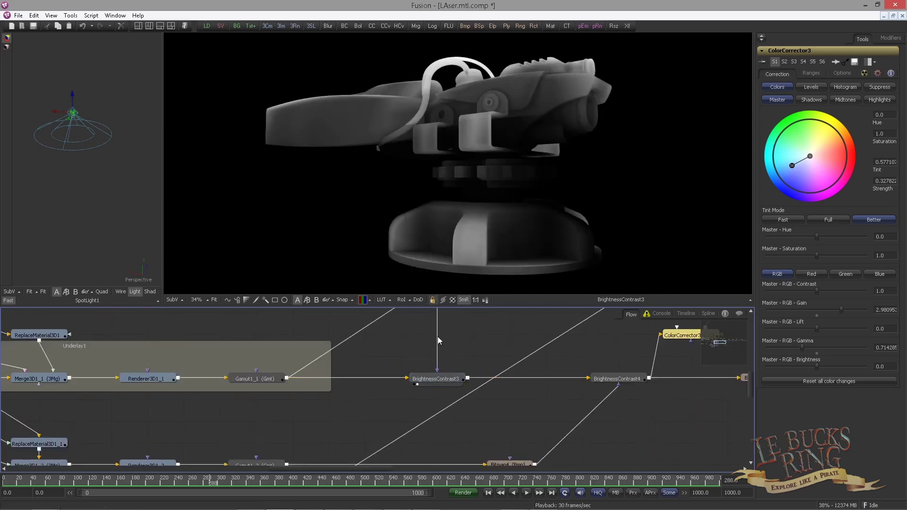
{"action": "left_click", "coordinate": [445, 379]}
{"action": "key", "text": "ctrl+p"}
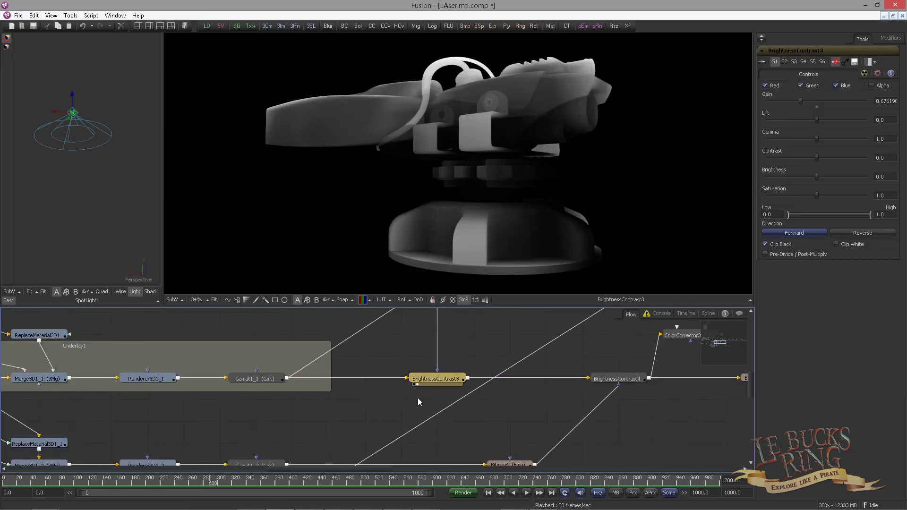
{"action": "key", "text": "ctrl+p"}
- View the BrightnessContrast4 output and examine the Bitmap4 edge mask connected to it
{"action": "left_click_drag", "start_coordinate": [517, 403], "coordinate": [336, 423]}
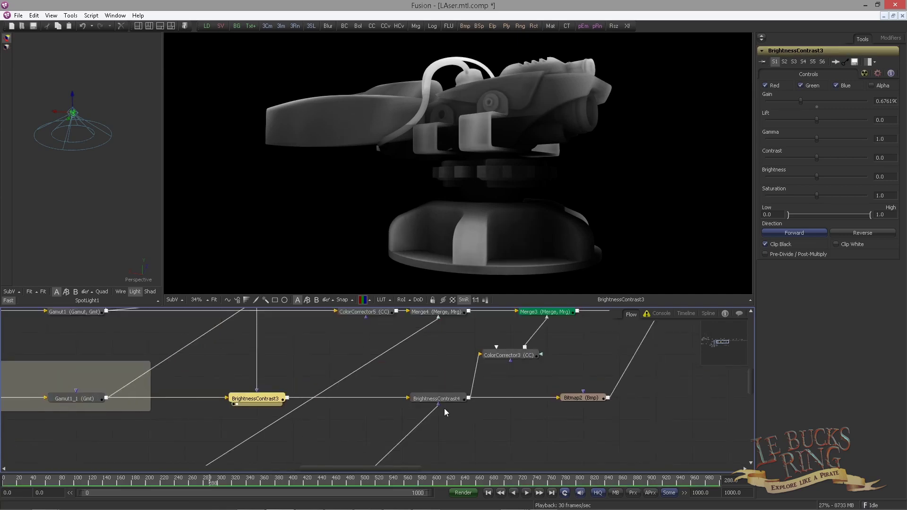
{"action": "left_click_drag", "start_coordinate": [444, 398], "coordinate": [490, 220]}
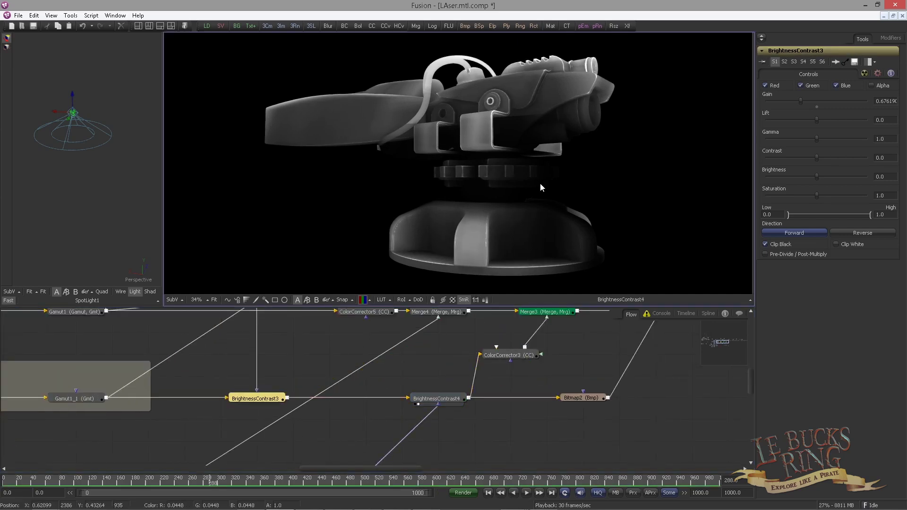
{"action": "scroll", "coordinate": [494, 174], "scroll_direction": "up", "scroll_amount": 2}
{"action": "left_click_drag", "start_coordinate": [382, 439], "coordinate": [452, 325]}
{"action": "left_click_drag", "start_coordinate": [399, 372], "coordinate": [425, 208]}
{"action": "left_click_drag", "start_coordinate": [464, 240], "coordinate": [475, 291]}
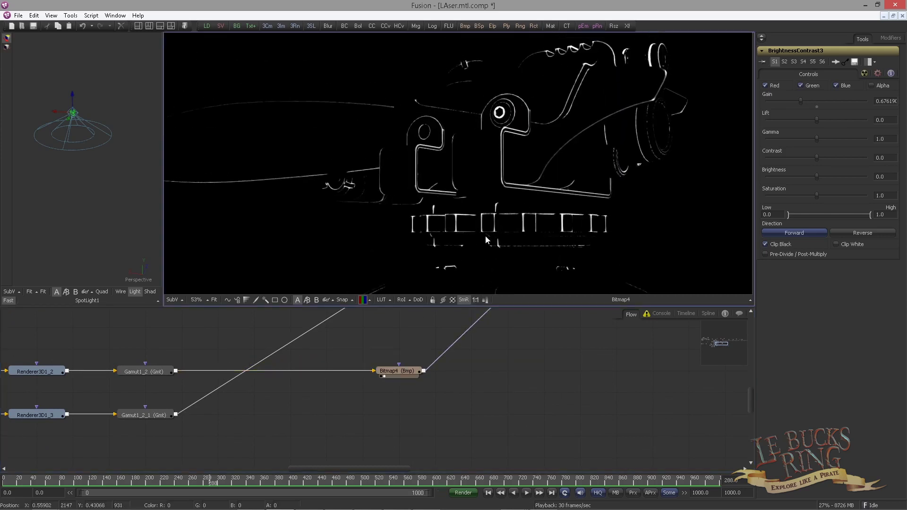
- Return to the BrightnessContrast4 node and view its output with the edge mask applied
{"action": "left_click_drag", "start_coordinate": [546, 324], "coordinate": [475, 454]}
{"action": "left_click_drag", "start_coordinate": [482, 396], "coordinate": [502, 258]}
{"action": "left_click_drag", "start_coordinate": [486, 377], "coordinate": [440, 377]}
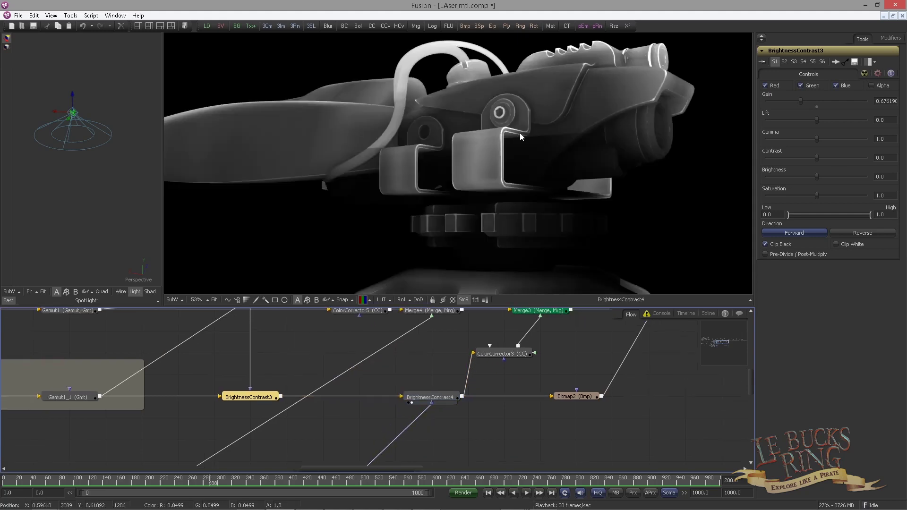
- View the ColorCorrector3 output on the whole turret and open the node's colour correction settings
{"action": "left_click_drag", "start_coordinate": [529, 353], "coordinate": [419, 257]}
{"action": "scroll", "coordinate": [361, 188], "scroll_direction": "down", "scroll_amount": 4}
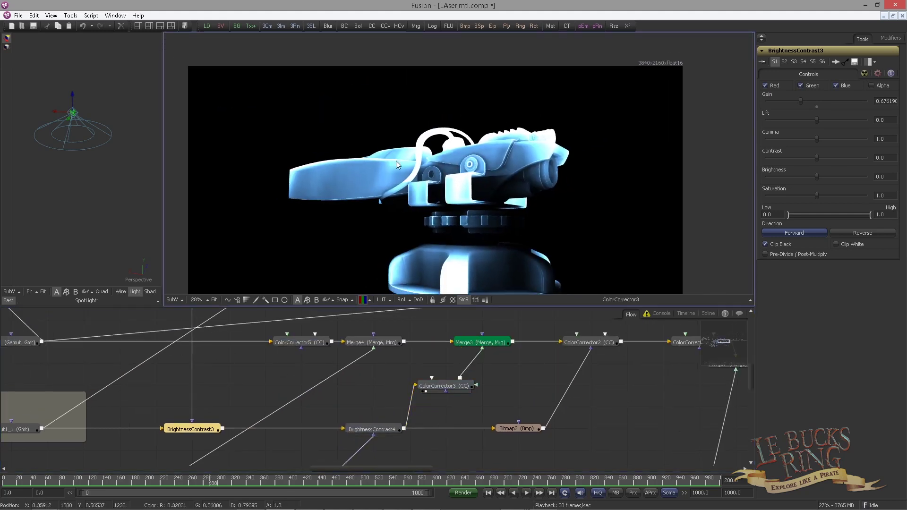
{"action": "scroll", "coordinate": [463, 396], "scroll_direction": "up", "scroll_amount": 2}
{"action": "scroll", "coordinate": [463, 396], "scroll_direction": "up", "scroll_amount": 1}
{"action": "left_click_drag", "start_coordinate": [462, 396], "coordinate": [483, 416]}
{"action": "left_click", "coordinate": [483, 419]}
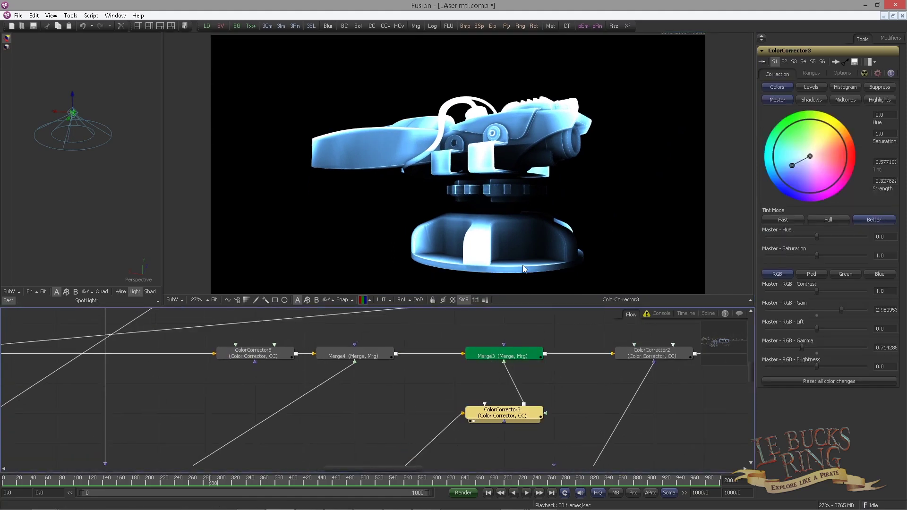
- View the Merge3 output with the viewer LUT enabled, open its merge settings and toggle its bypass to compare
{"action": "key", "text": "1"}
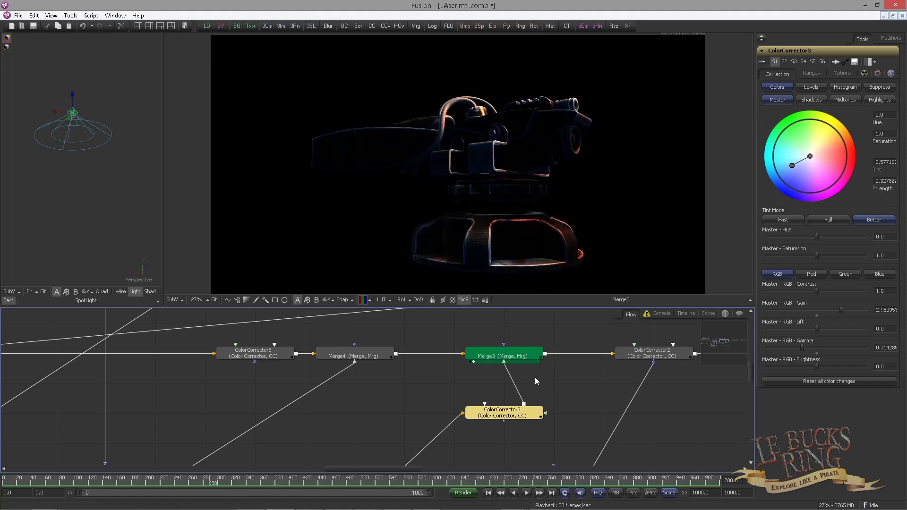
{"action": "left_click", "coordinate": [386, 300]}
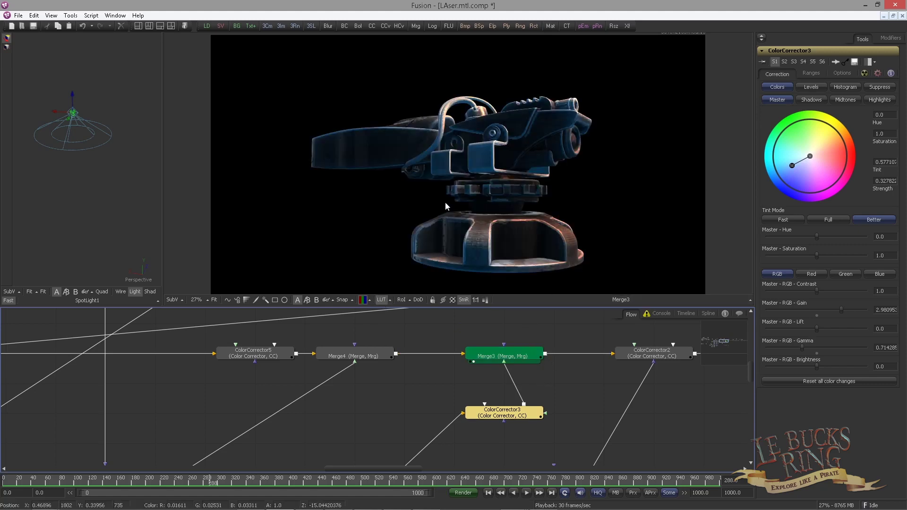
{"action": "scroll", "coordinate": [500, 273], "scroll_direction": "up", "scroll_amount": 3}
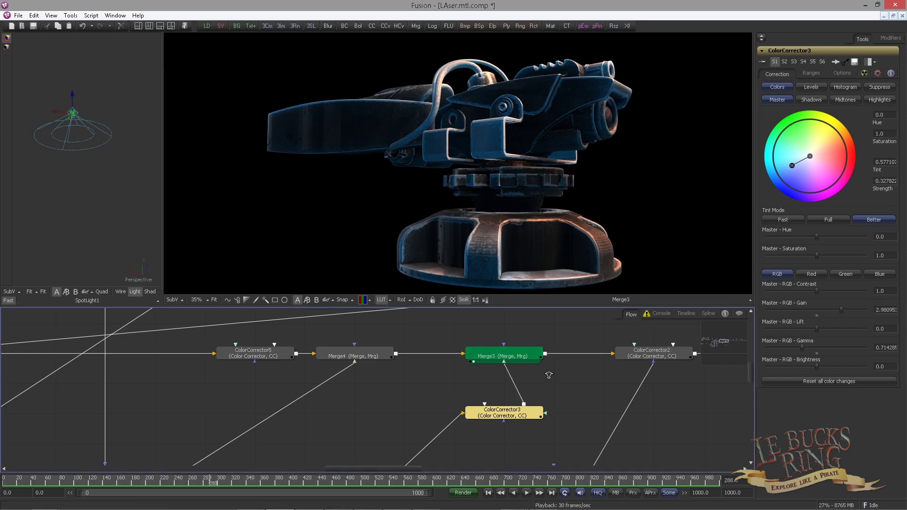
{"action": "scroll", "coordinate": [504, 352], "scroll_direction": "down", "scroll_amount": 2}
{"action": "left_click", "coordinate": [515, 361]}
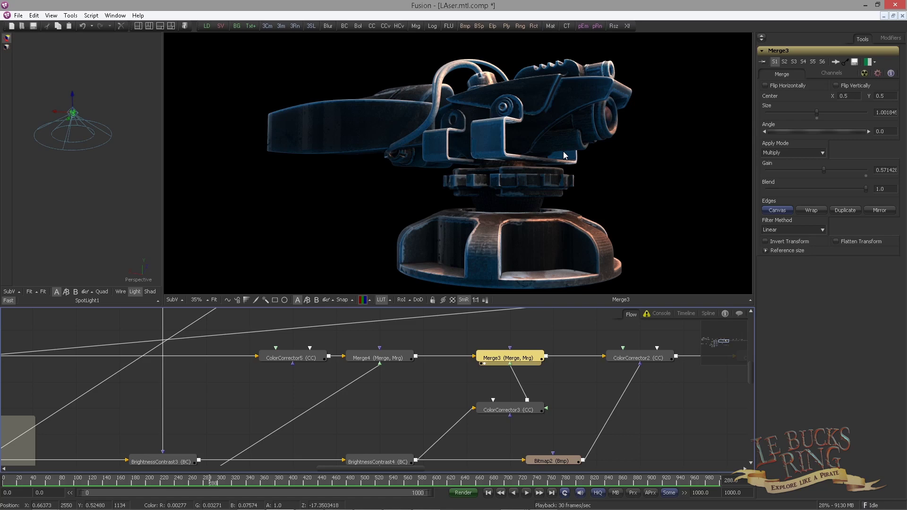
{"action": "key", "text": "ctrl+p"}
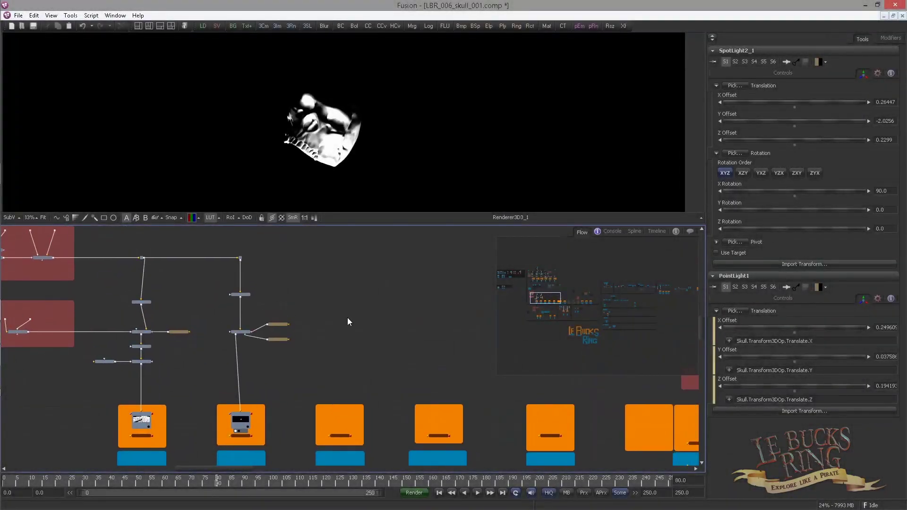
- Add a Merge 3D node to the skull composite and connect the nearest pipe router's output to it
{"action": "key", "text": "ctrl+space"}
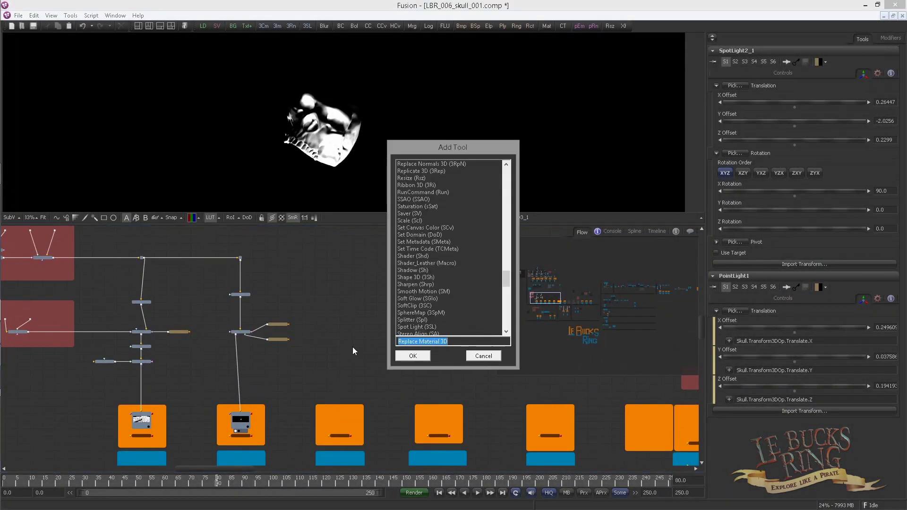
{"action": "type", "text": "merge"}
{"action": "key", "text": "Down"}
{"action": "key", "text": "Return"}
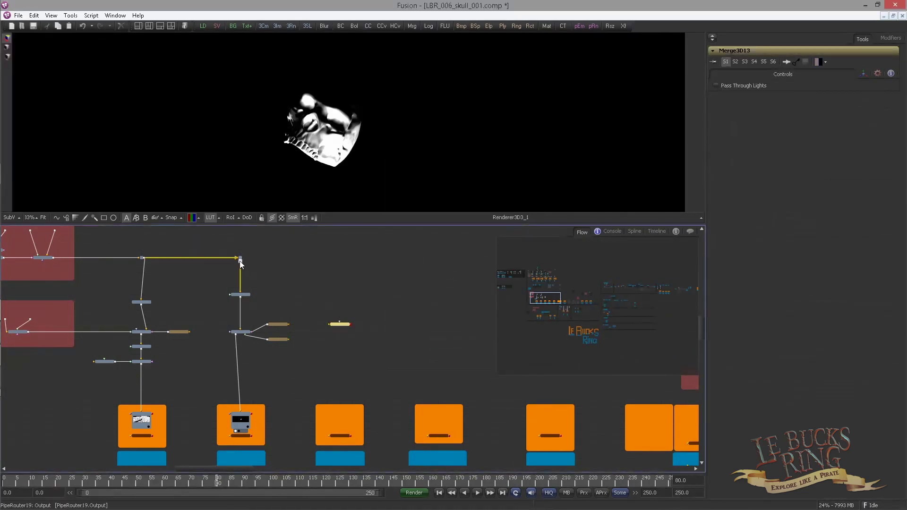
{"action": "left_click_drag", "start_coordinate": [240, 259], "coordinate": [335, 325]}
- Copy Renderer3D3_1 into the Skull_Occlusion group and connect the new Merge 3D node to the copy
{"action": "left_click", "coordinate": [241, 421]}
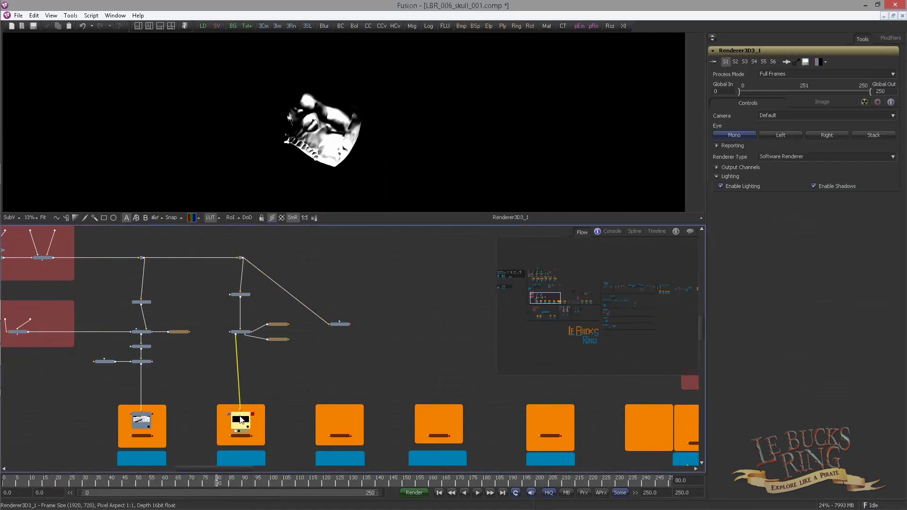
{"action": "left_click", "coordinate": [341, 437]}
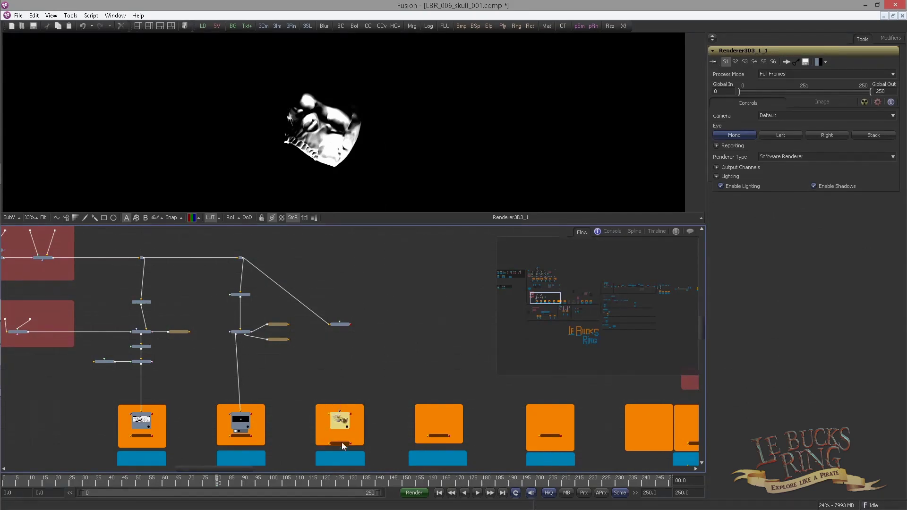
{"action": "left_click_drag", "start_coordinate": [350, 324], "coordinate": [340, 345]}
- Add a pipe router on the new merge's input connection and line the merge up with Merge3D12
{"action": "left_click_drag", "start_coordinate": [292, 310], "coordinate": [339, 259]}
{"action": "scroll", "coordinate": [400, 396], "scroll_direction": "up", "scroll_amount": 3}
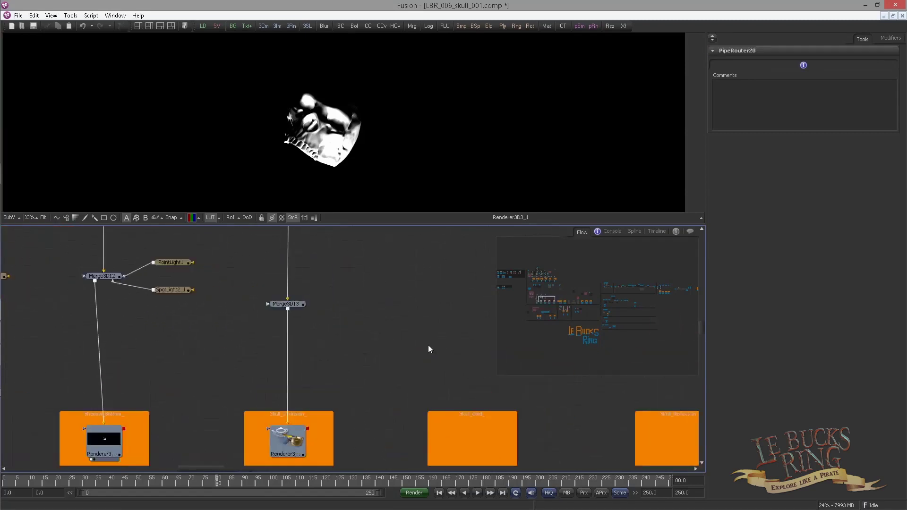
{"action": "left_click_drag", "start_coordinate": [293, 303], "coordinate": [293, 275]}
{"action": "left_click_drag", "start_coordinate": [335, 319], "coordinate": [333, 357]}
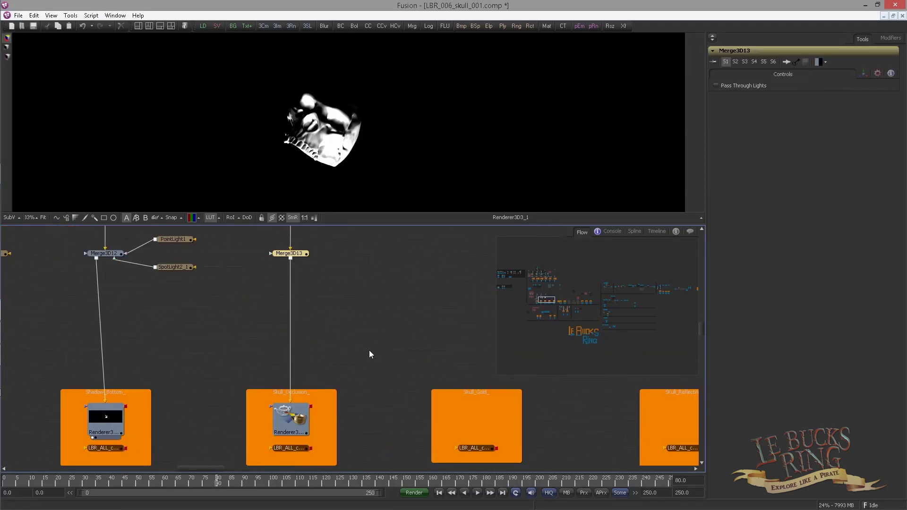
{"action": "scroll", "coordinate": [376, 355], "scroll_direction": "down", "scroll_amount": 2}
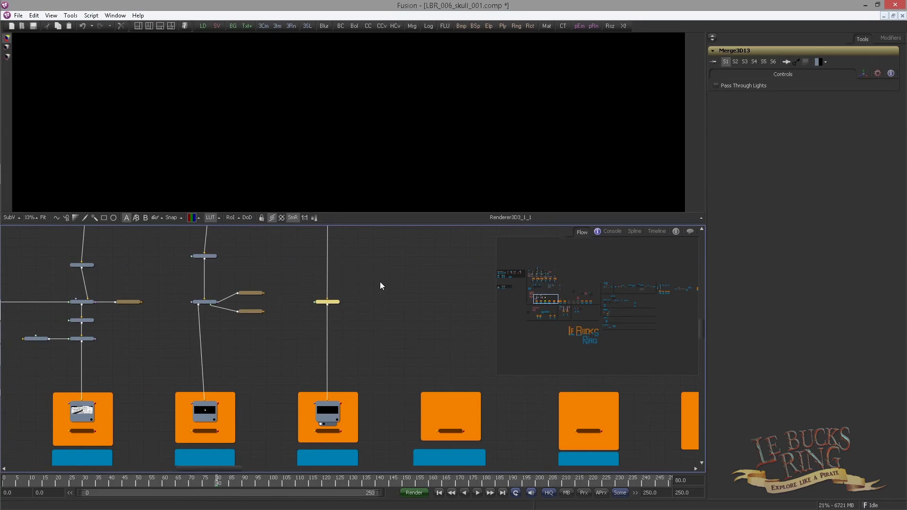
- Paste a copy of SpotLight2_1 beside Merge3D13 and connect it to that merge
{"action": "scroll", "coordinate": [265, 254], "scroll_direction": "up", "scroll_amount": 2}
{"action": "left_click", "coordinate": [259, 312]}
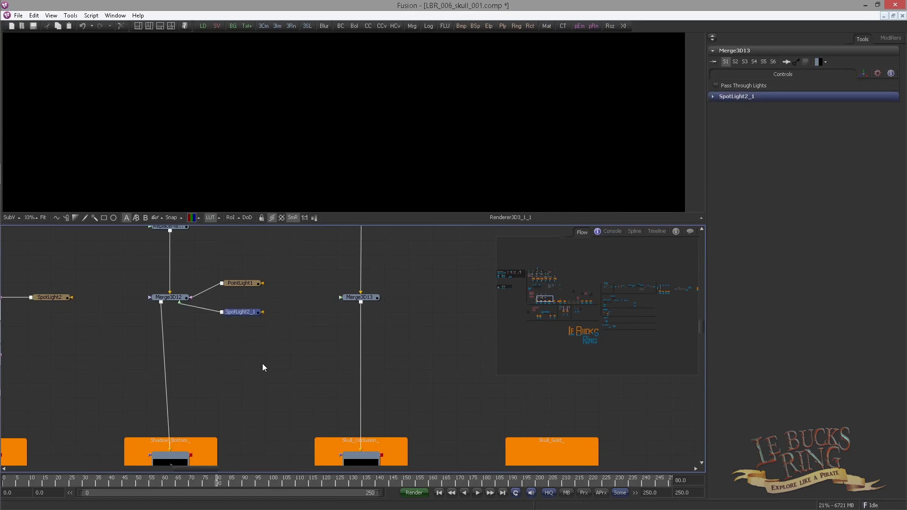
{"action": "key", "text": "ctrl+v"}
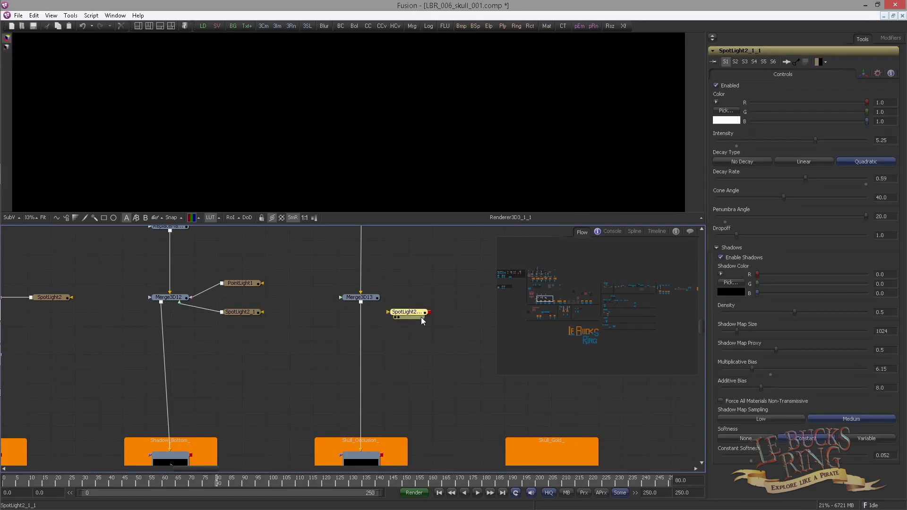
{"action": "left_click_drag", "start_coordinate": [452, 299], "coordinate": [363, 297]}
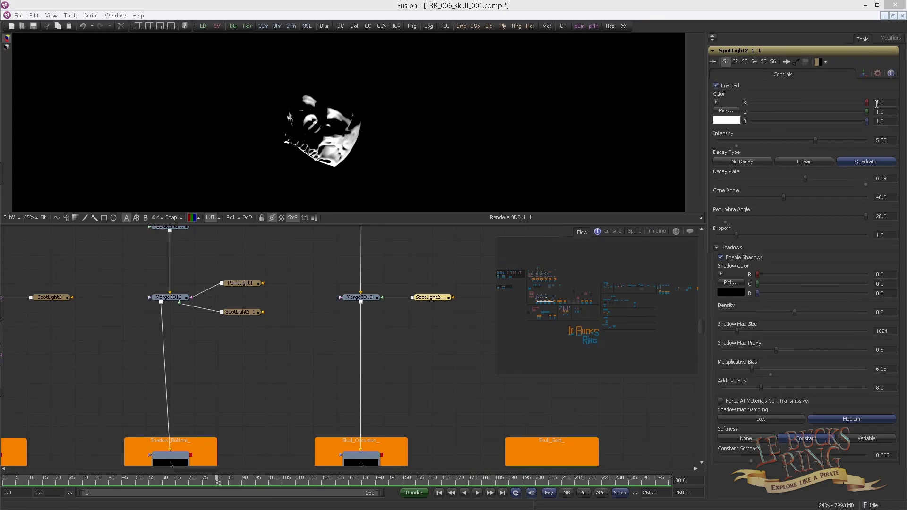
- Set the copied spot light's colour to R 0.469, G 0.606, B 0.666 and its intensity to 5.257
{"action": "left_click", "coordinate": [891, 103]}
{"action": "type", "text": "0.469"}
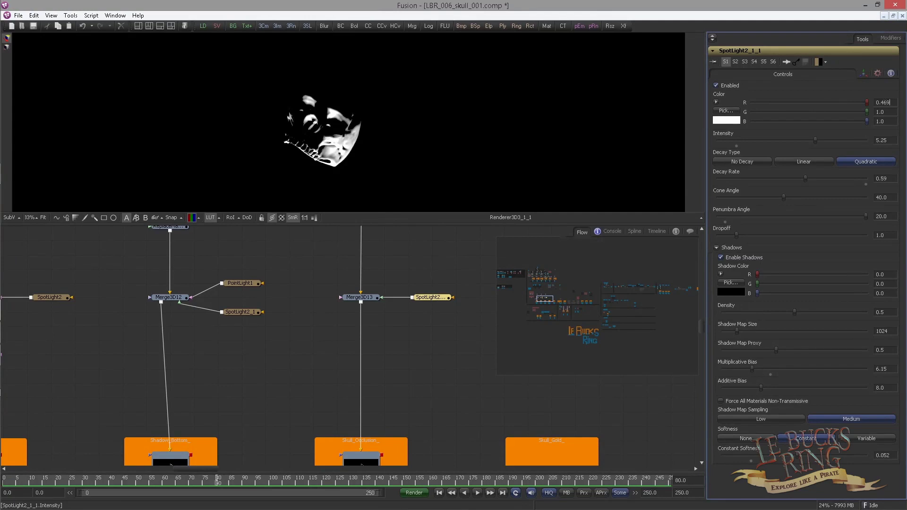
{"action": "key", "text": "Tab"}
{"action": "type", "text": "0.606"}
{"action": "key", "text": "Tab"}
{"action": "type", "text": "0.666"}
{"action": "key", "text": "Tab"}
{"action": "left_click", "coordinate": [890, 143]}
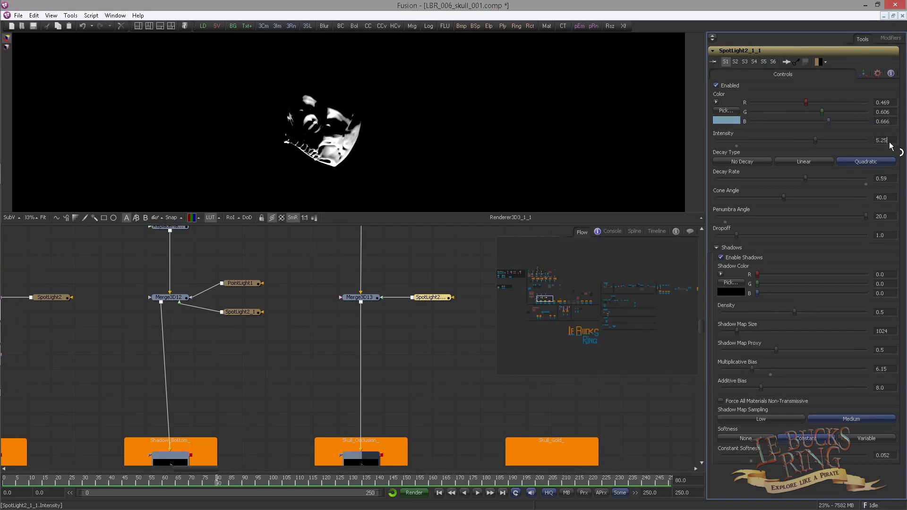
{"action": "type", "text": "7"}
{"action": "key", "text": "Tab"}
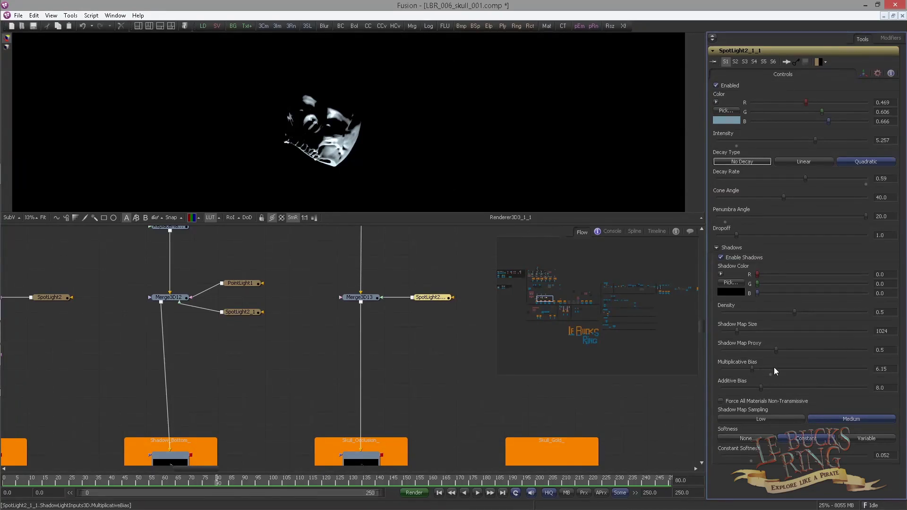
- Set the copied spot light's shadow multiplicative bias to 10 and its constant softness to 0.02
{"action": "left_click", "coordinate": [881, 369]}
{"action": "type", "text": "10"}
{"action": "key", "text": "Tab"}
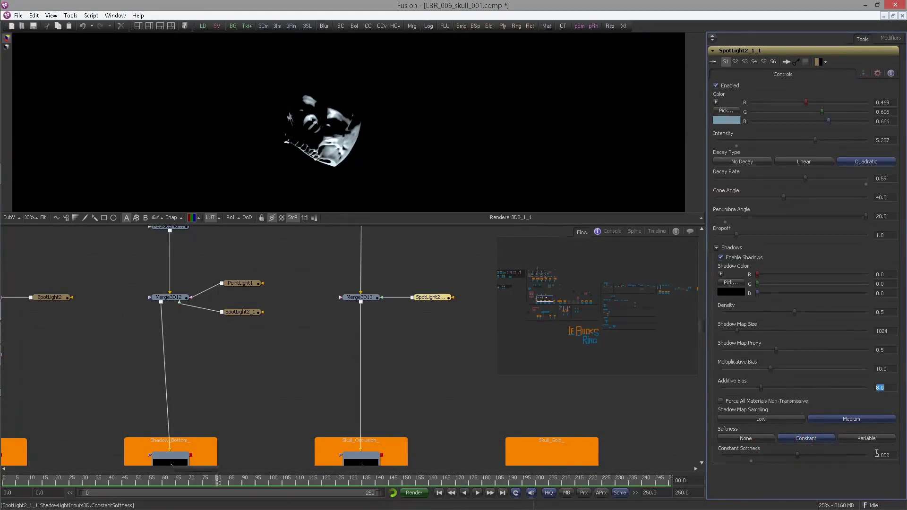
{"action": "left_click", "coordinate": [876, 455]}
{"action": "type", "text": "0.02"}
{"action": "key", "text": "Return"}
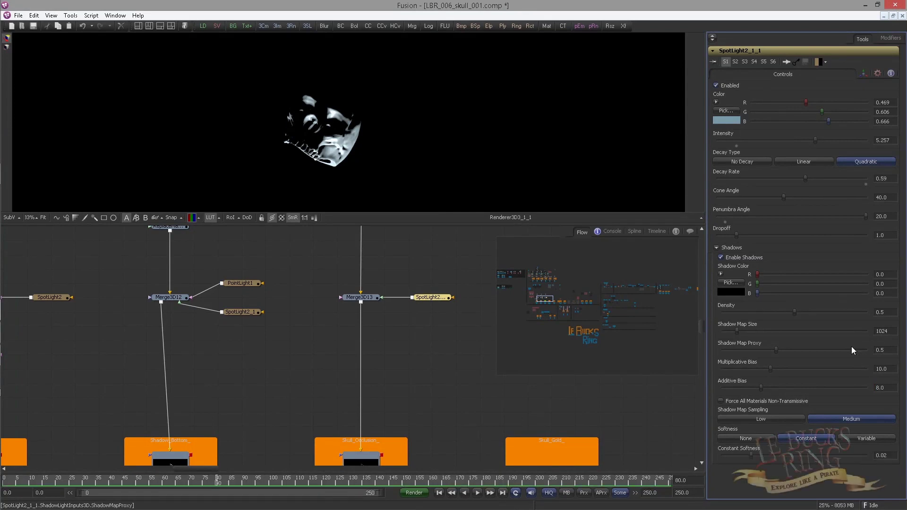
- Insert a Replace Material 3D node before Merge3D13 and turn off Receives Lighting on its material
{"action": "scroll", "coordinate": [425, 289], "scroll_direction": "up", "scroll_amount": 3}
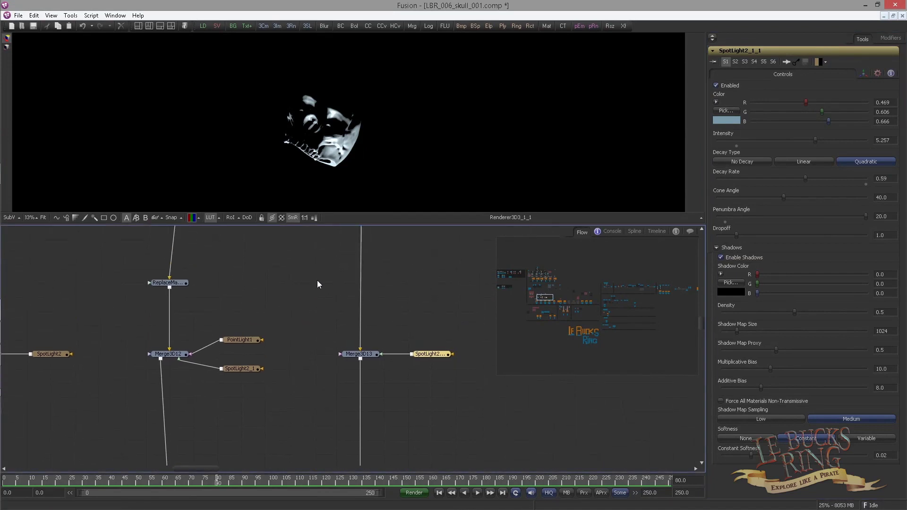
{"action": "key", "text": "ctrl+space"}
{"action": "type", "text": "re"}
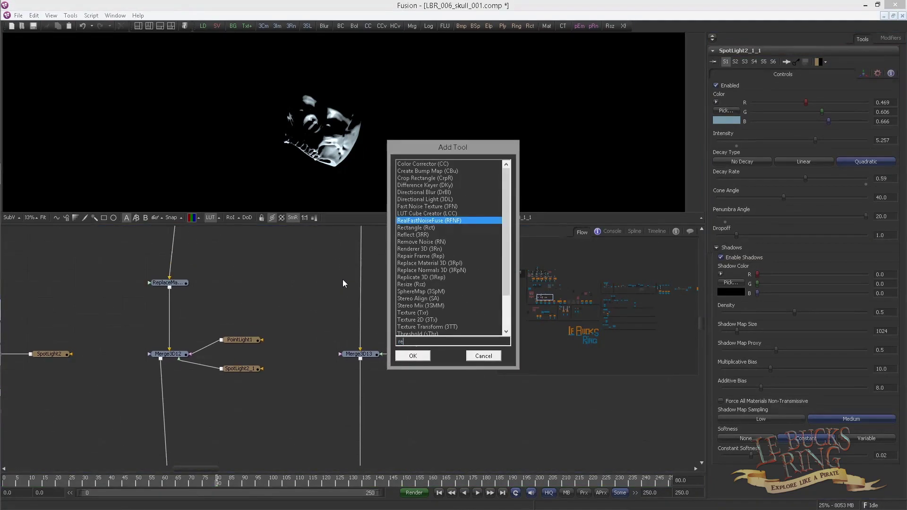
{"action": "type", "text": "pl"}
{"action": "key", "text": "Return"}
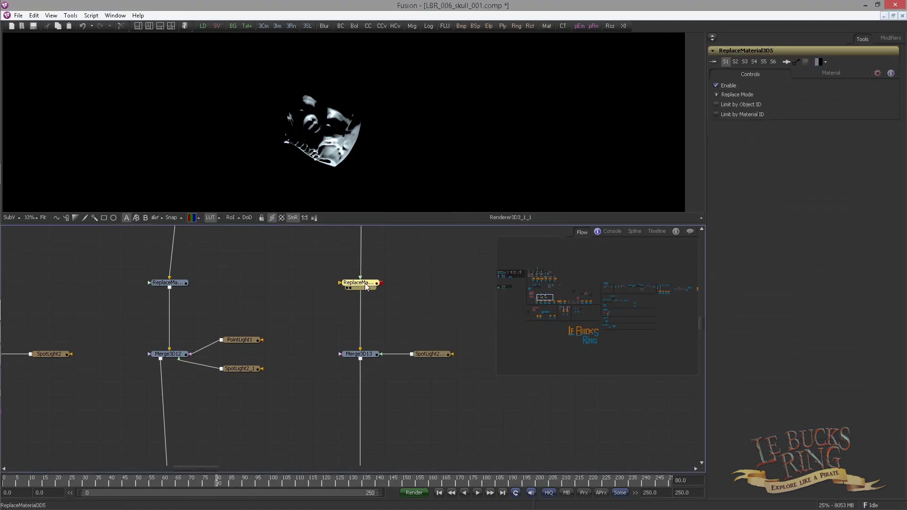
{"action": "left_click_drag", "start_coordinate": [365, 283], "coordinate": [366, 284], "text": "shift"}
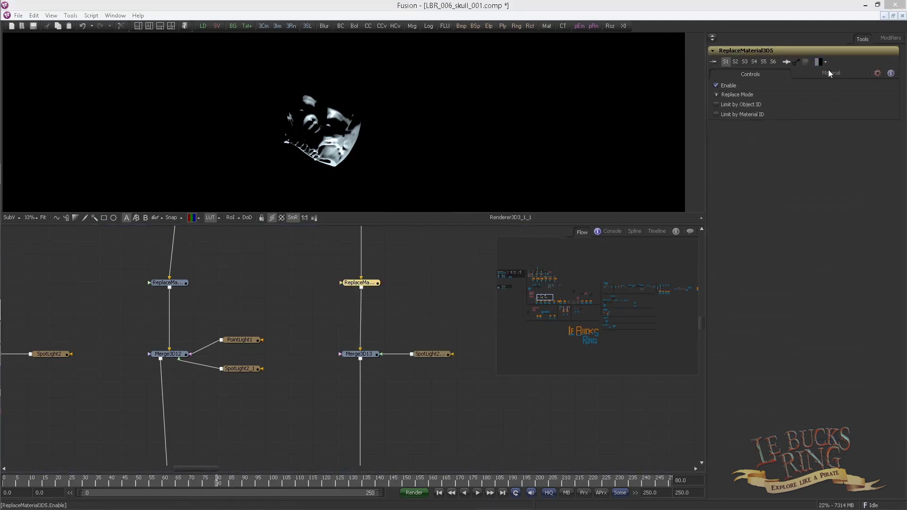
{"action": "left_click", "coordinate": [830, 73]}
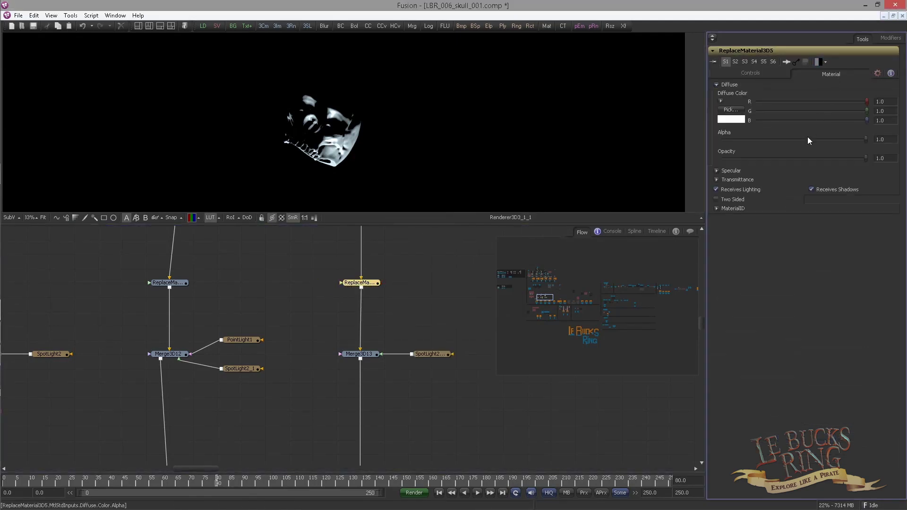
{"action": "left_click", "coordinate": [717, 190]}
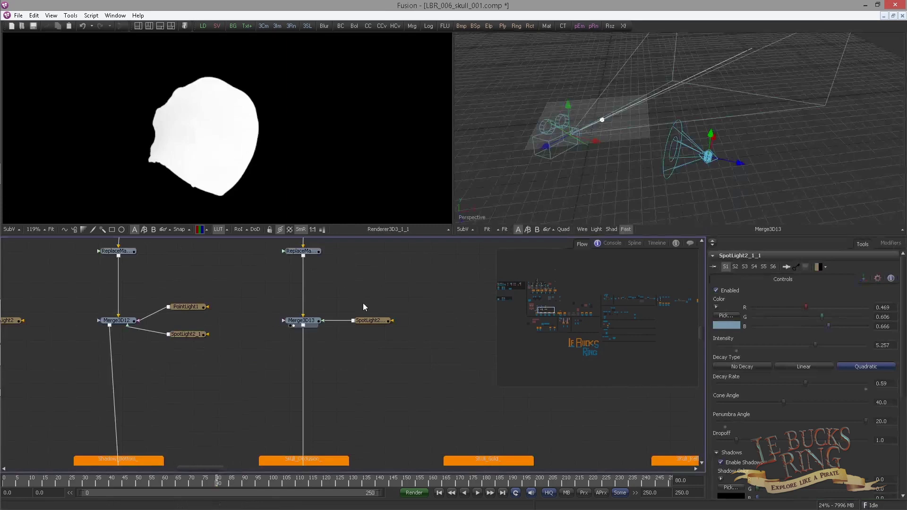
- Set the copied spot light's shadow density to 1 and check the shading on the rendered skull
{"action": "left_click", "coordinate": [375, 320]}
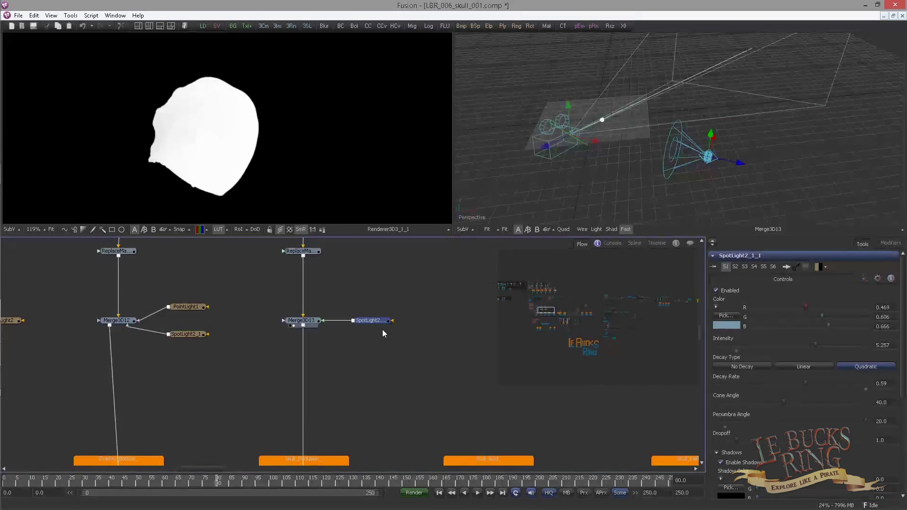
{"action": "scroll", "coordinate": [809, 377], "scroll_direction": "down", "scroll_amount": 5}
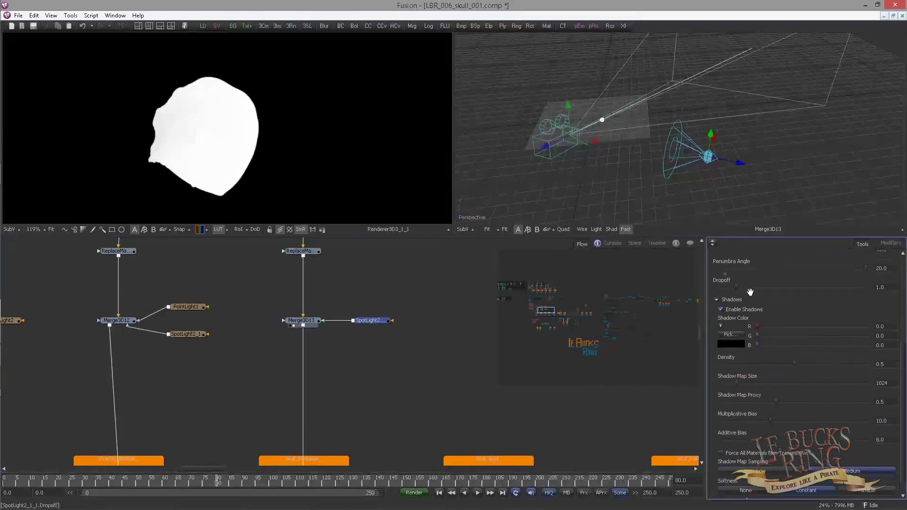
{"action": "left_click", "coordinate": [888, 352]}
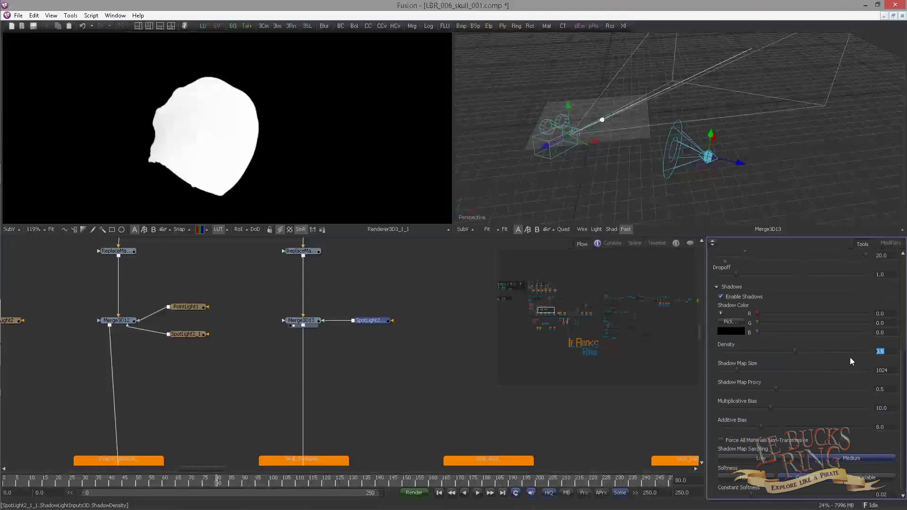
{"action": "type", "text": "1"}
{"action": "key", "text": "Tab"}
{"action": "left_click_drag", "start_coordinate": [165, 136], "coordinate": [321, 179]}
{"action": "left_click_drag", "start_coordinate": [204, 124], "coordinate": [330, 298]}
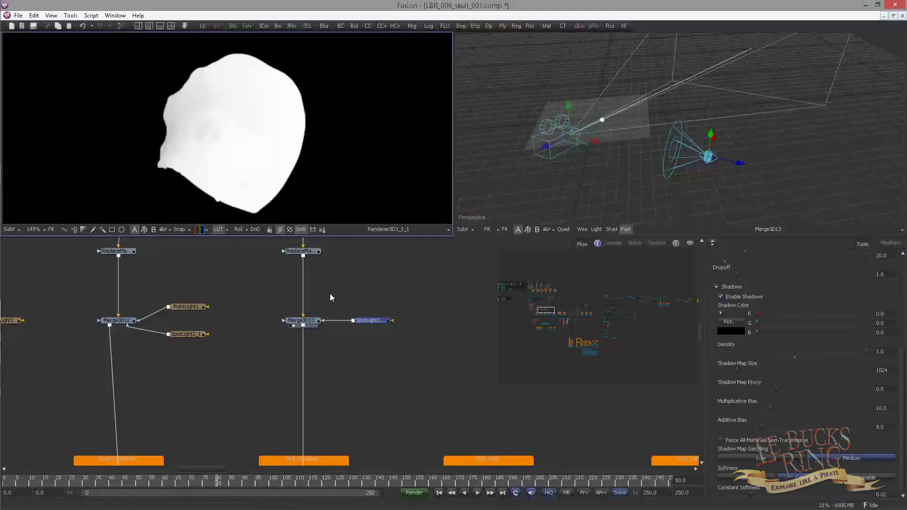
- Align the pipe router above the new Replace Material 3D node with the neighbouring routers
{"action": "scroll", "coordinate": [344, 342], "scroll_direction": "down", "scroll_amount": 4}
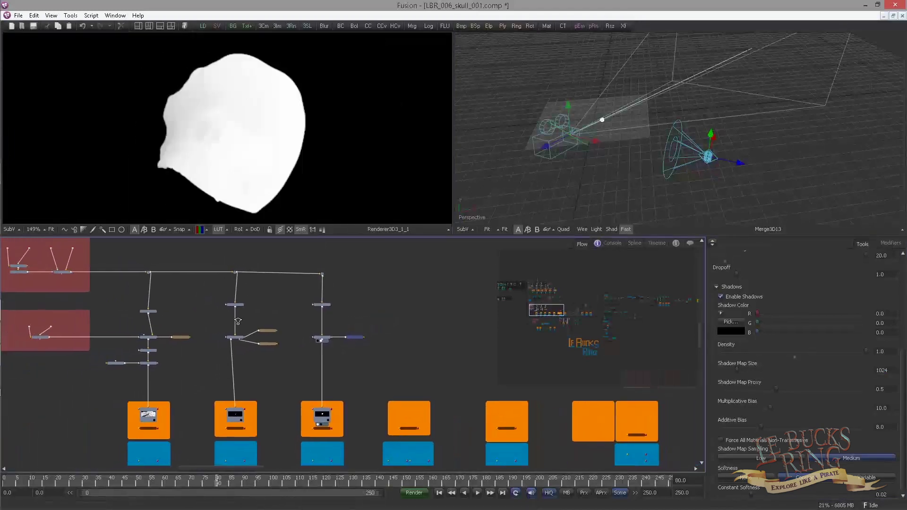
{"action": "scroll", "coordinate": [321, 273], "scroll_direction": "up", "scroll_amount": 4}
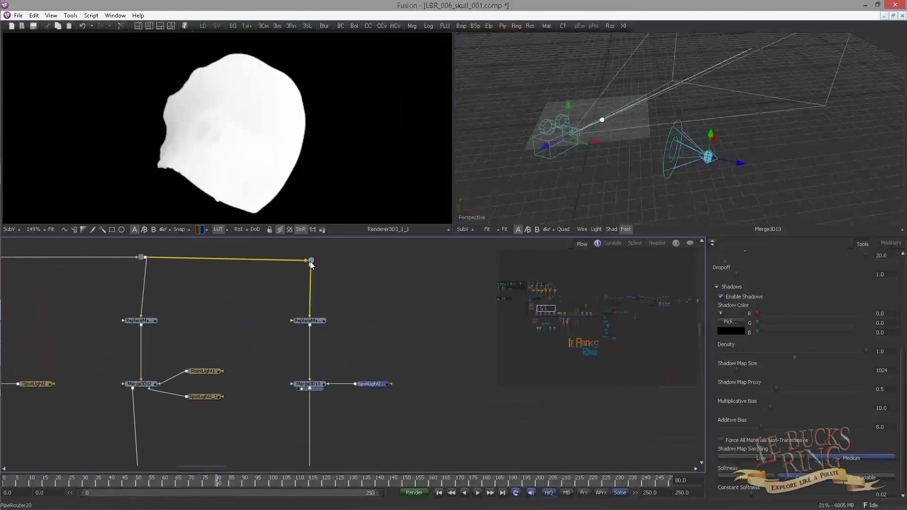
{"action": "left_click", "coordinate": [310, 261]}
{"action": "scroll", "coordinate": [307, 264], "scroll_direction": "down", "scroll_amount": 5}
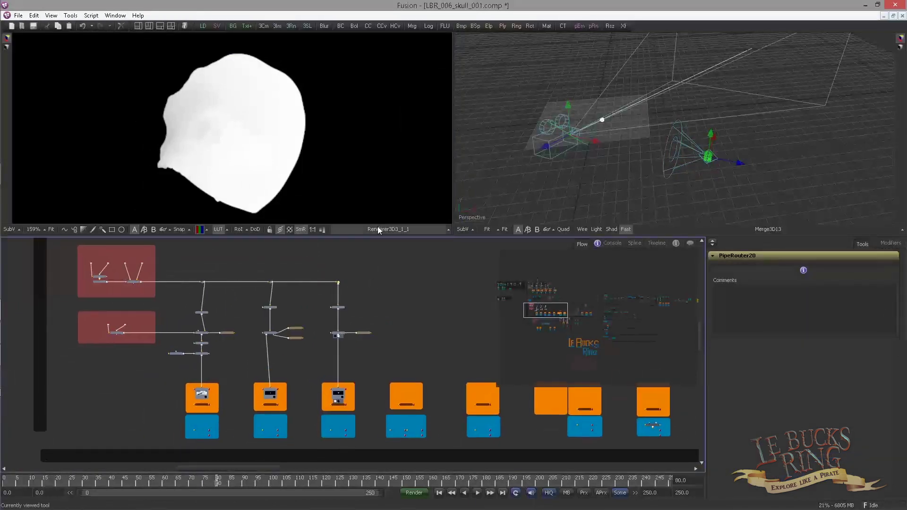